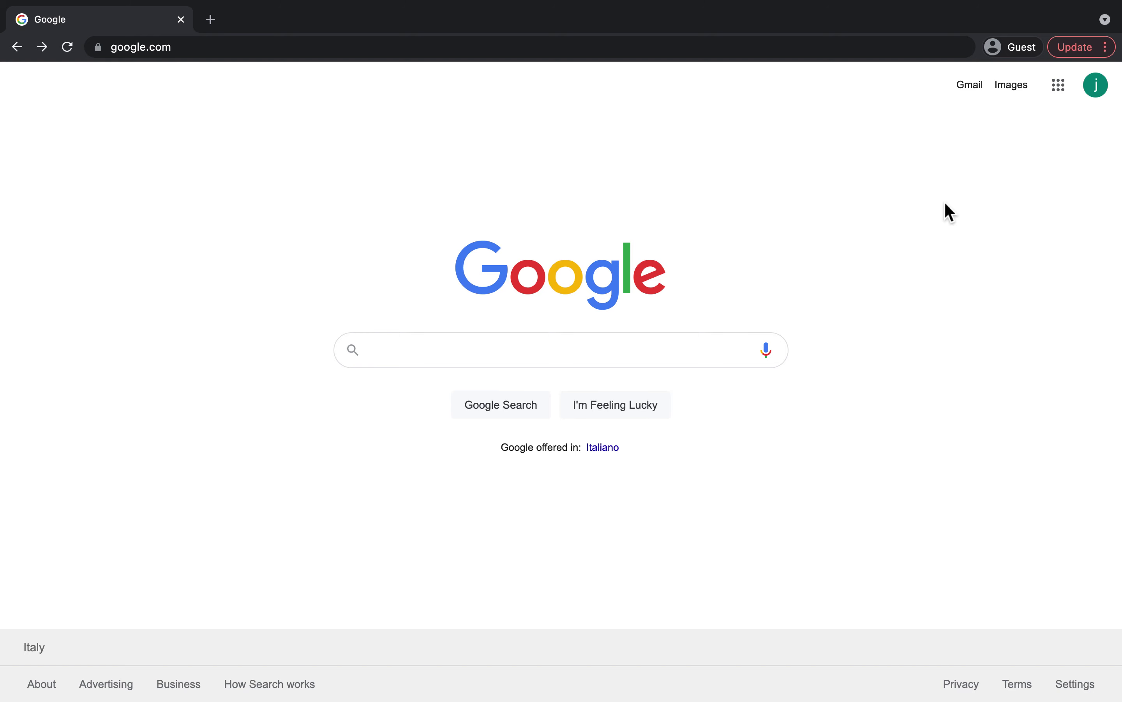
# Open Google Forms and create a new blank form.
pyautogui.click(1067, 92)
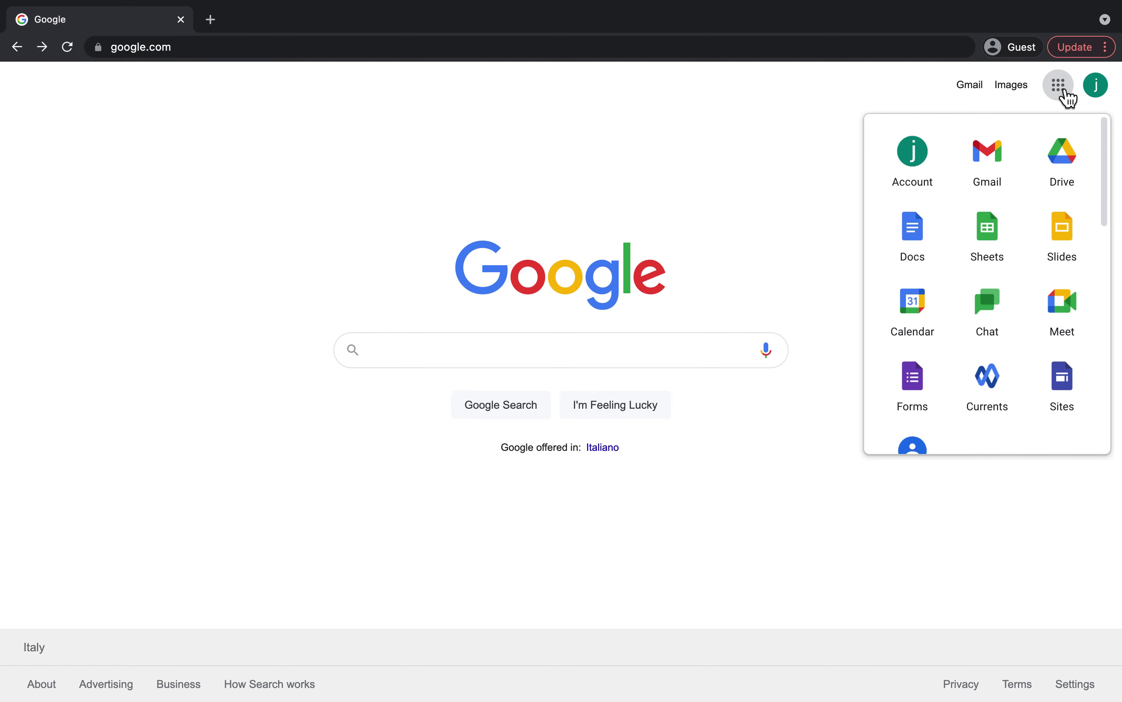
pyautogui.click(912, 389)
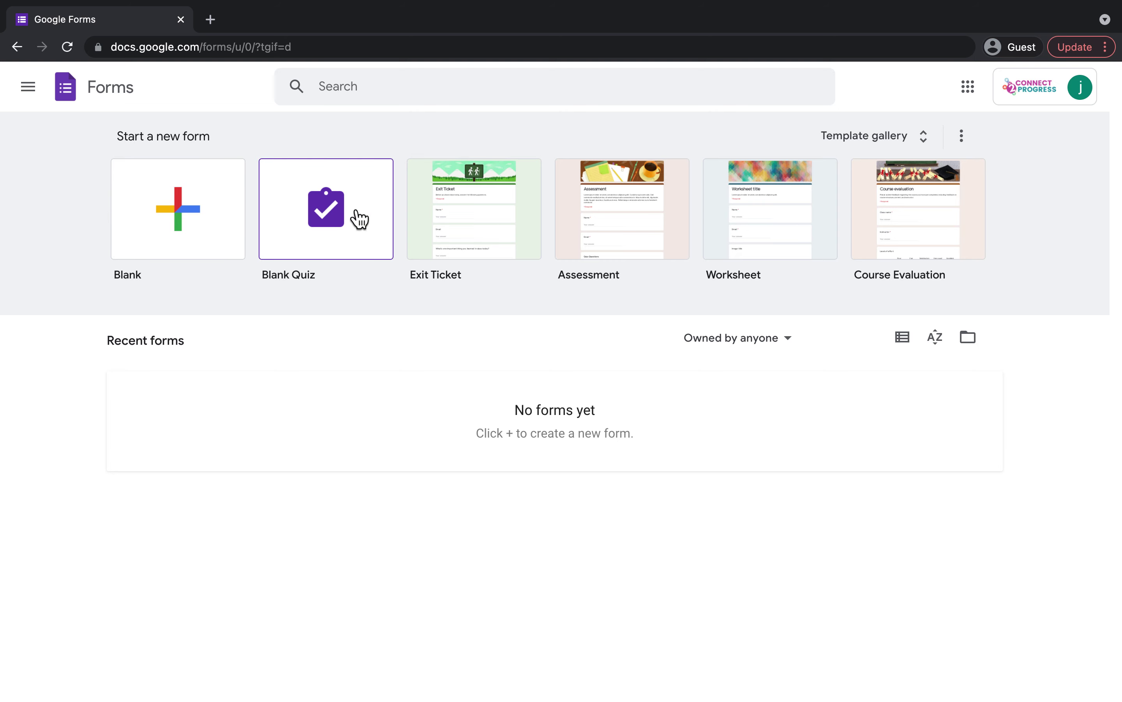
pyautogui.click(188, 217)
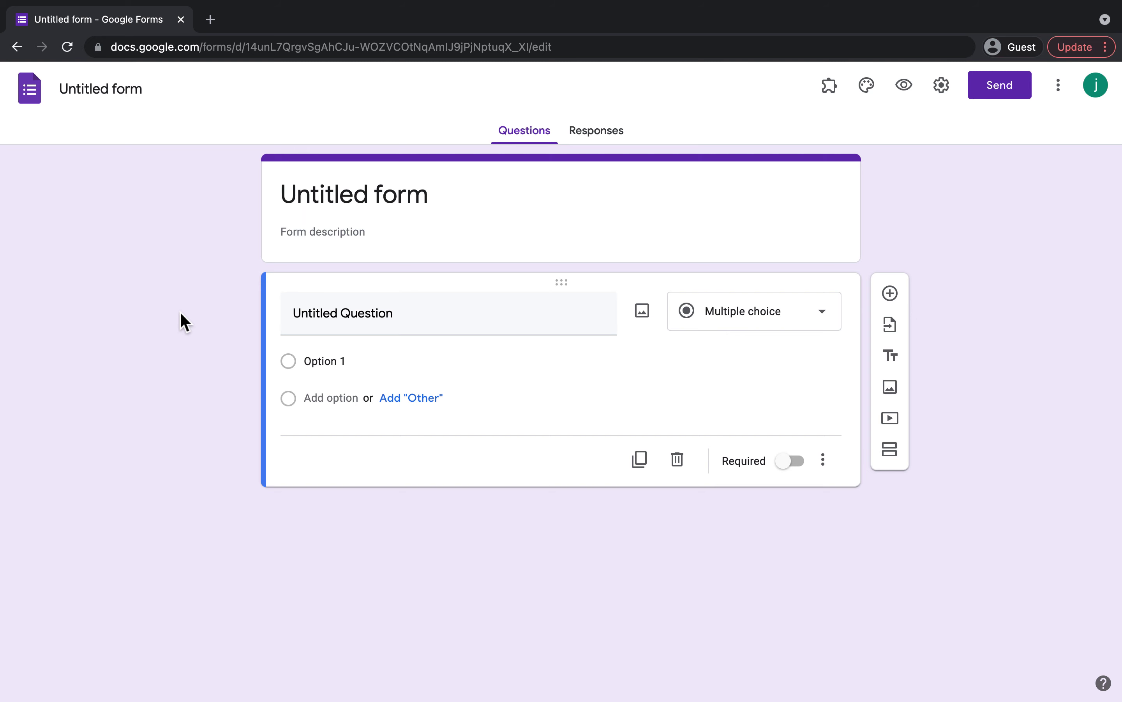
# Set the form title to "Employee Survey".
pyautogui.click(431, 200)
pyautogui.press('BackSpace')
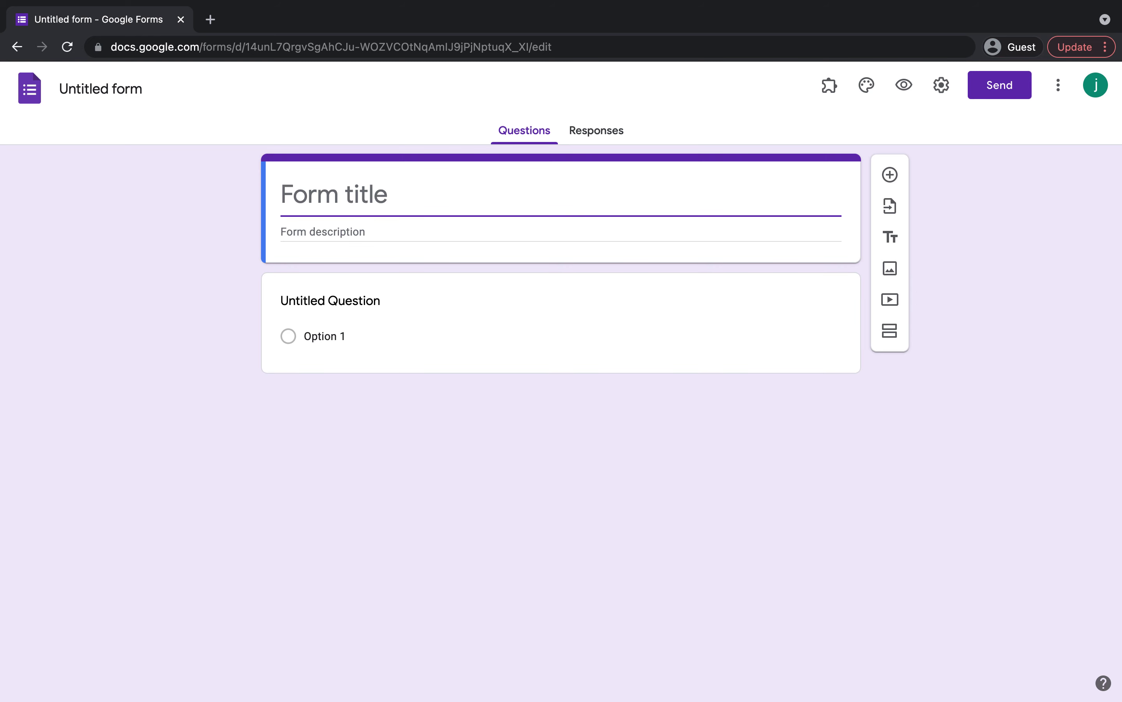
pyautogui.write('Employee Survey')
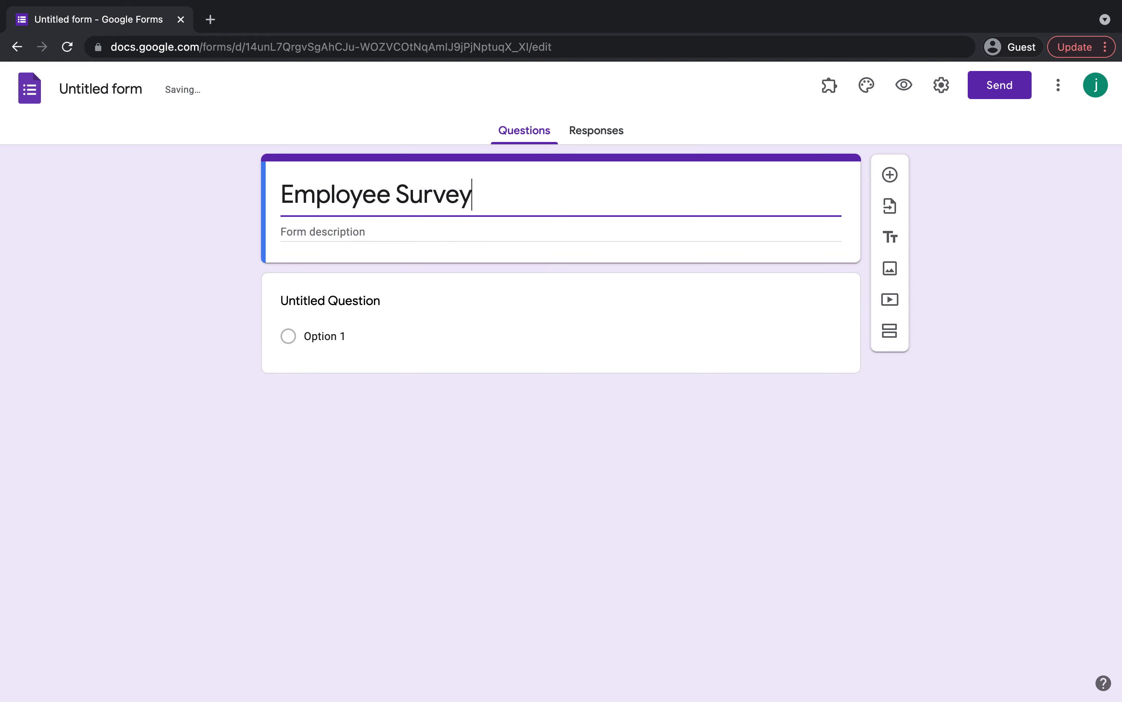
# Set the form description to "This is a survey for all employees that have recently started within our company." and name the file Employee Survey.
pyautogui.click(419, 231)
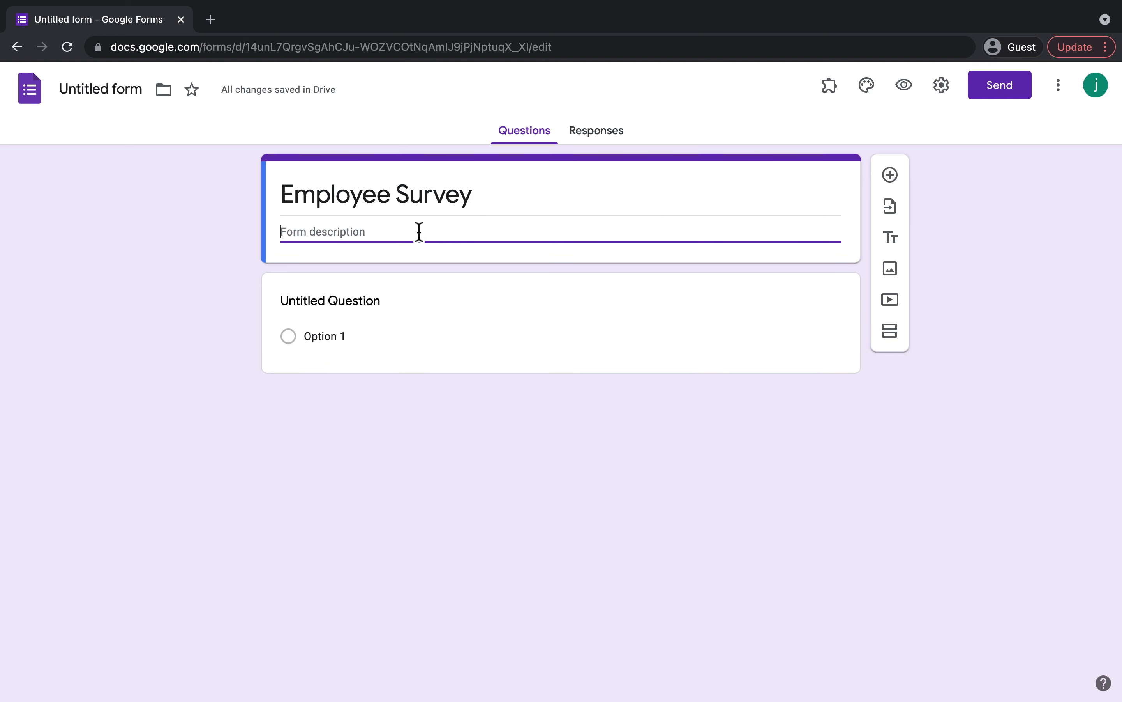
pyautogui.write('This is a survey for ')
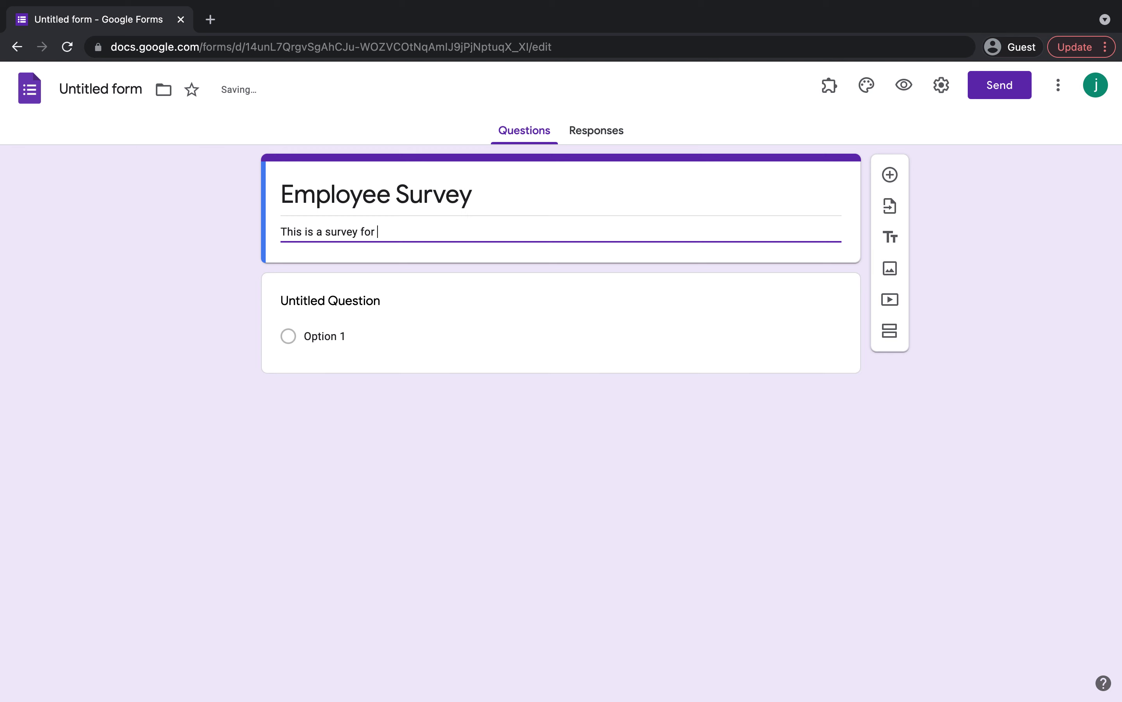
pyautogui.write('all employees that have recently ')
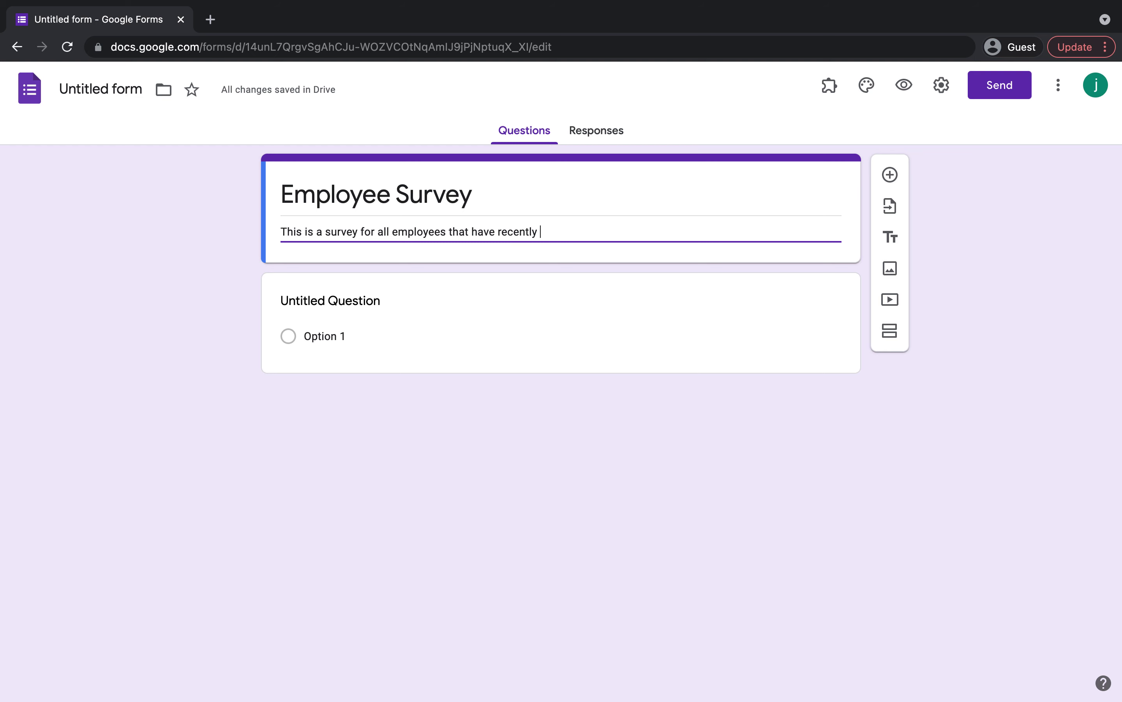
pyautogui.write('started within our company.')
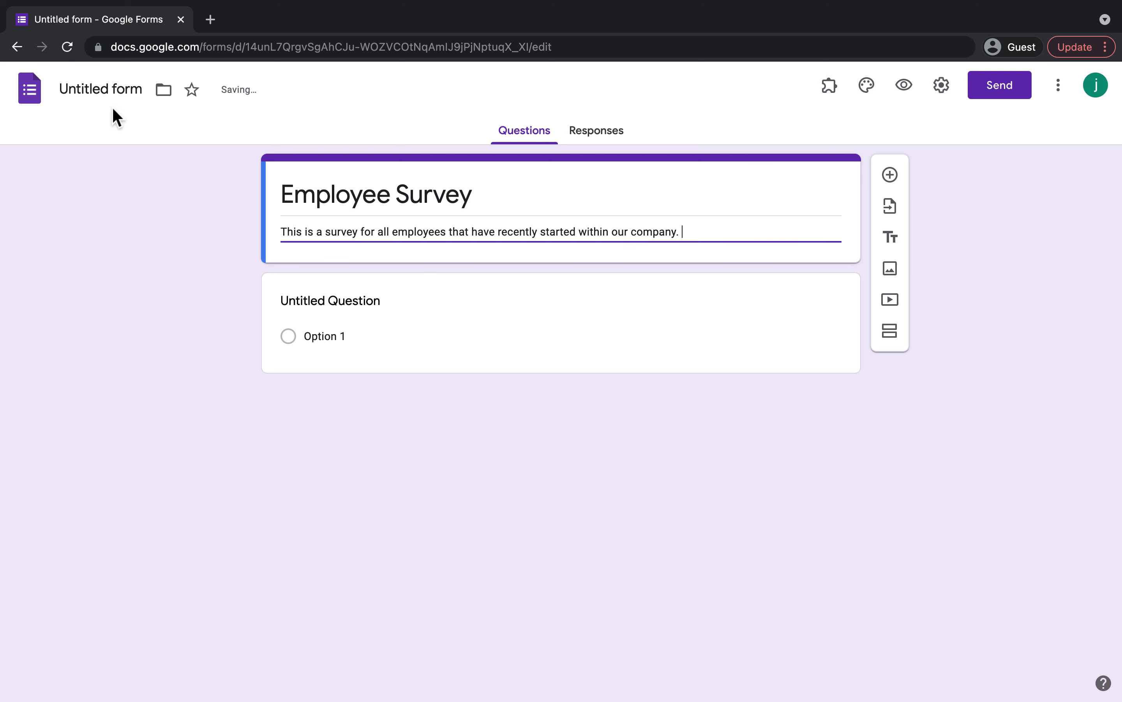
pyautogui.click(91, 94)
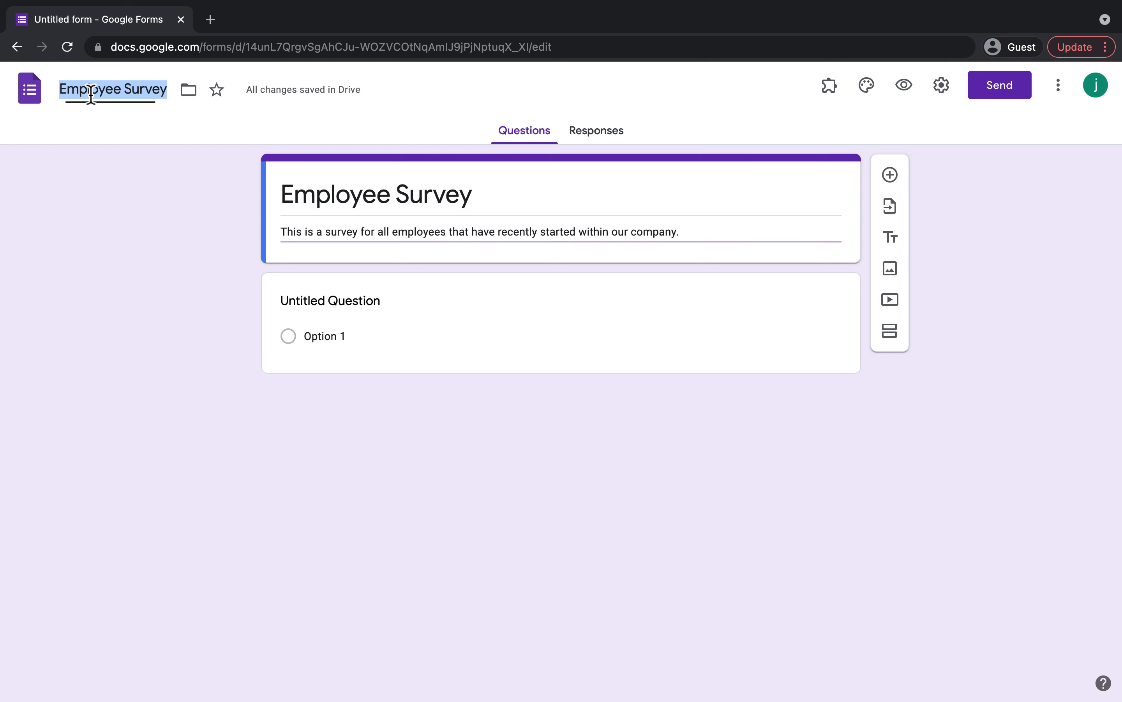
pyautogui.click(214, 166)
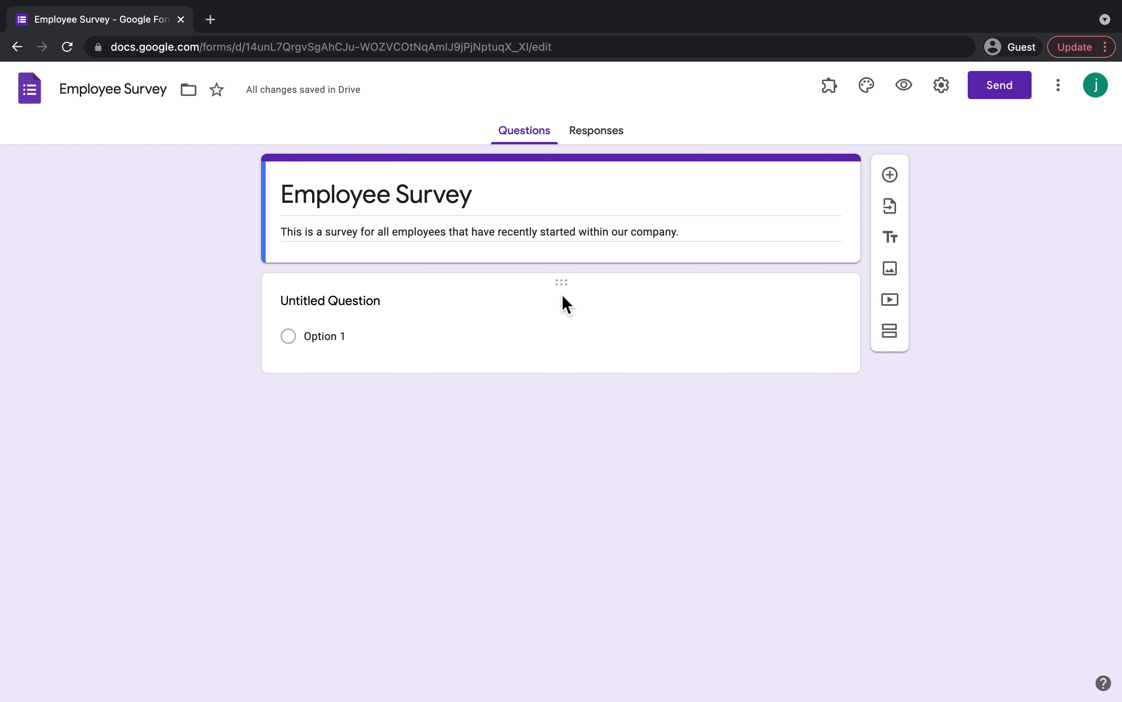
# Set the first multiple-choice question's text to "Are you enjoying your new job?".
pyautogui.click(524, 294)
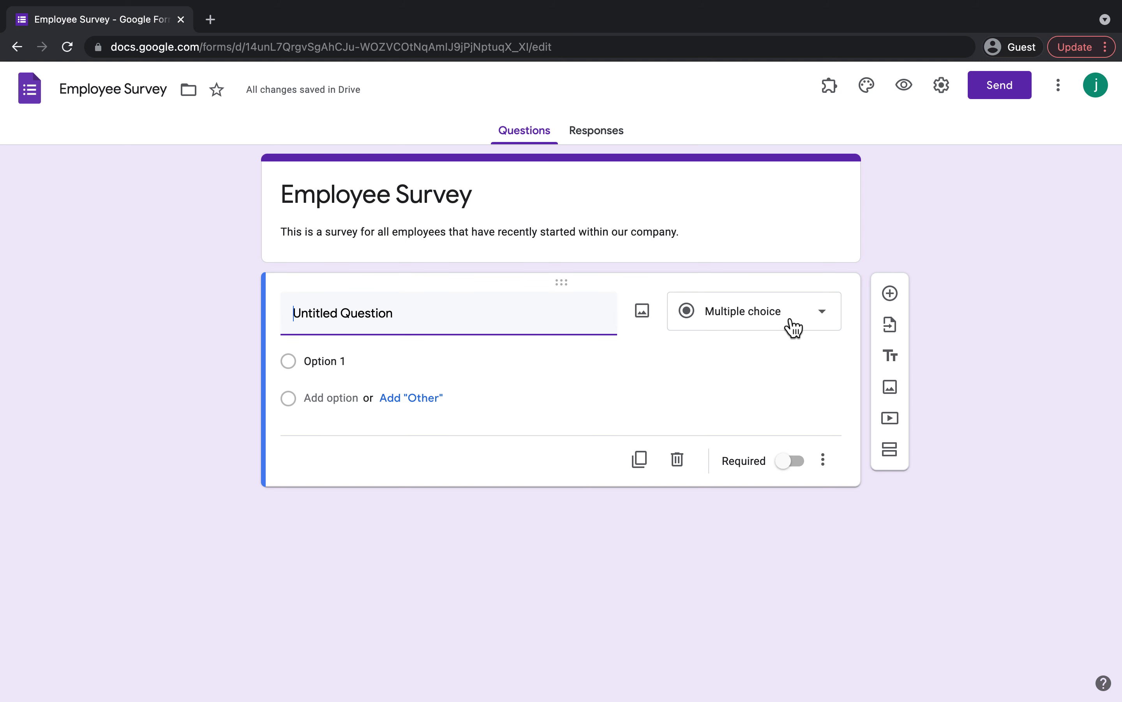
pyautogui.click(830, 319)
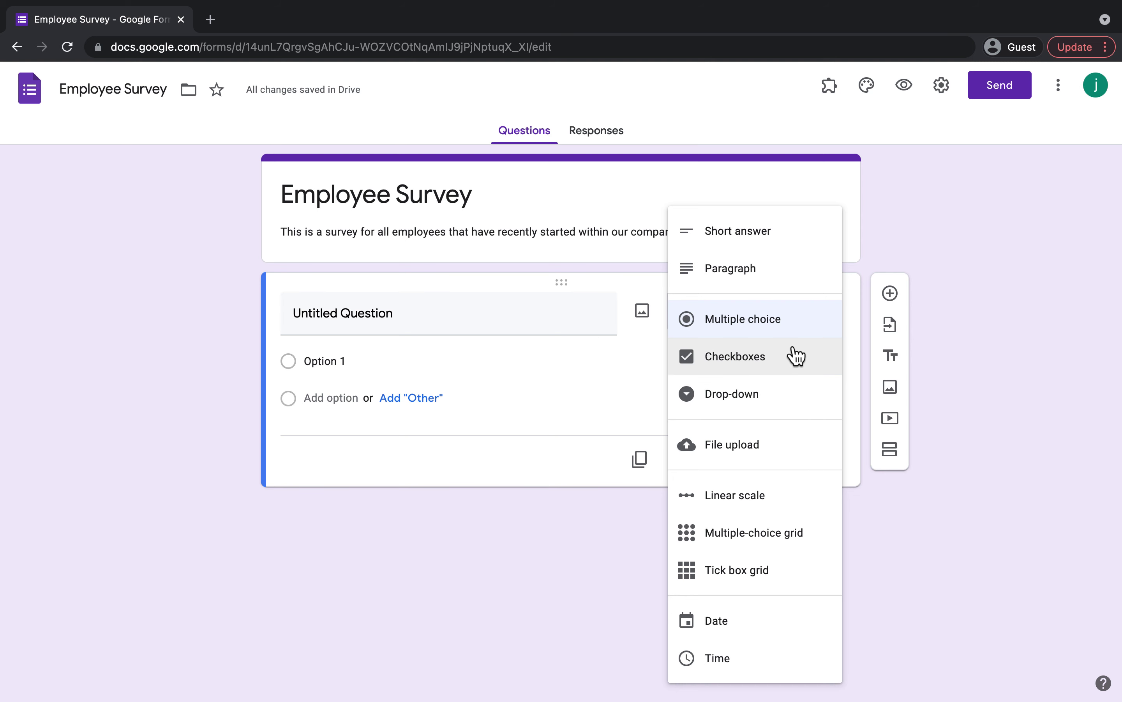
pyautogui.click(650, 351)
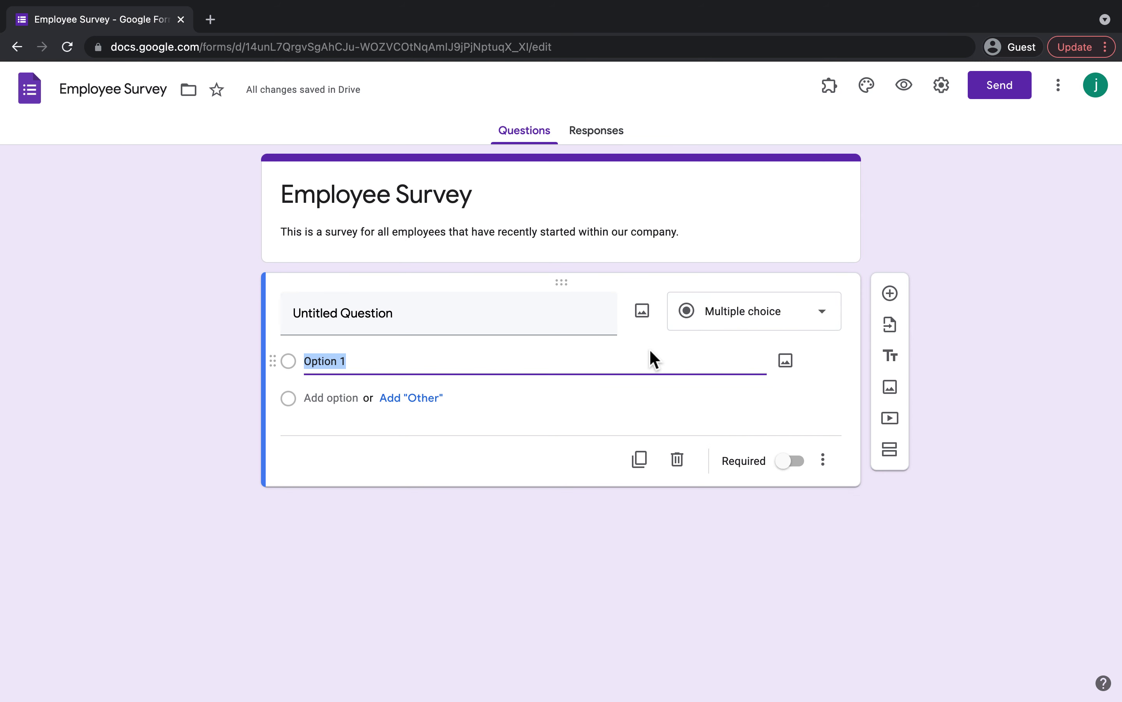
pyautogui.click(473, 317)
pyautogui.press('BackSpace')
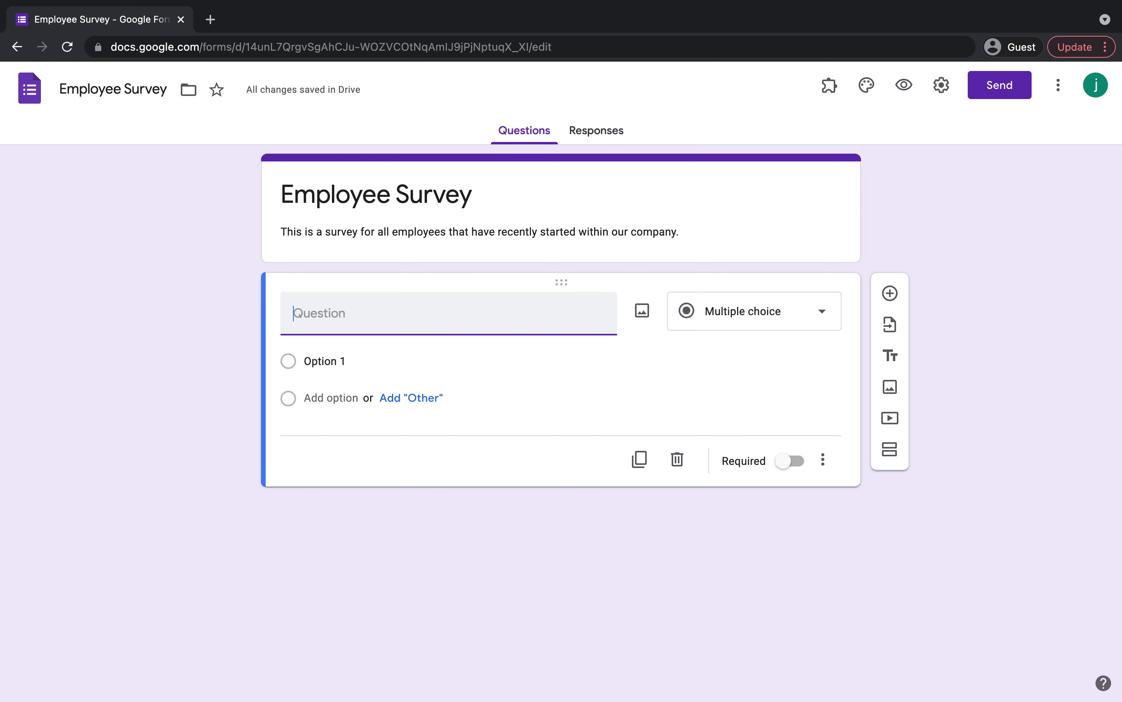
pyautogui.write('Are you enjoying your ')
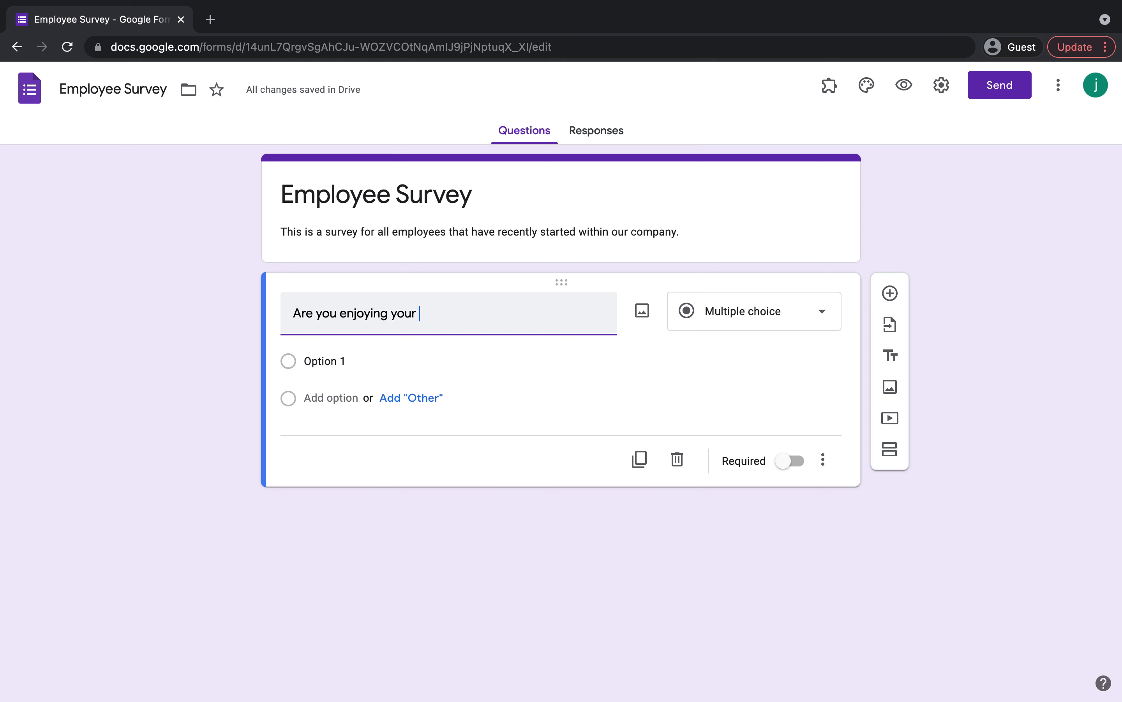
pyautogui.write('new job?')
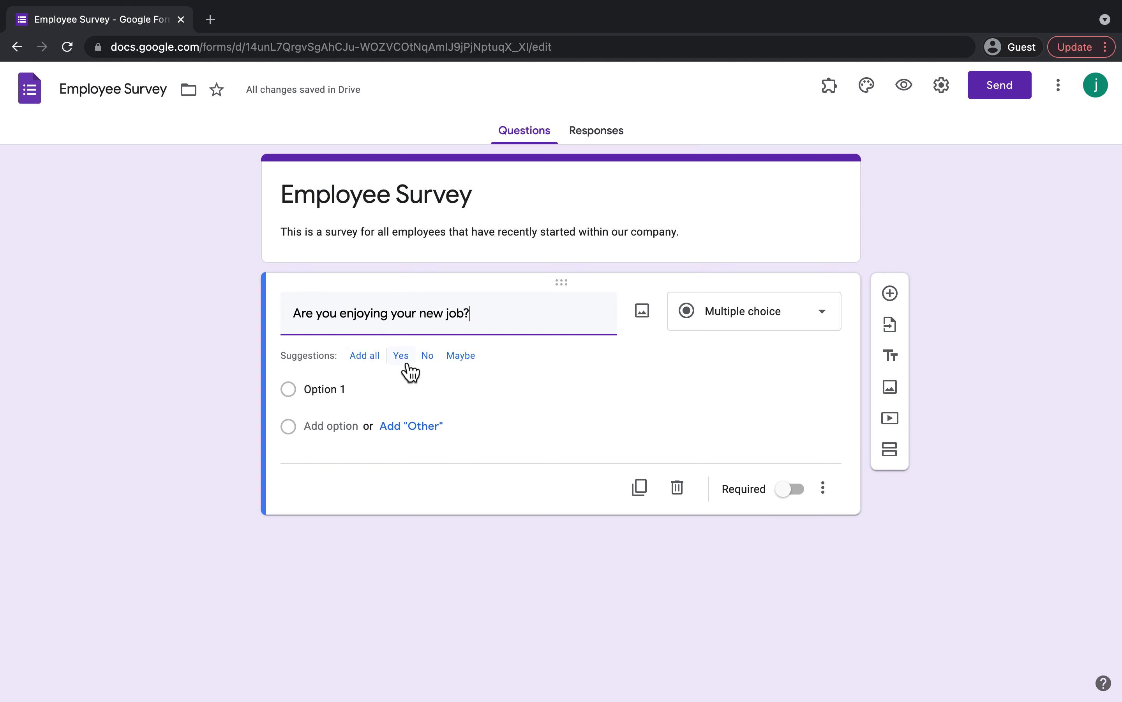
# Give the new-job question the answer options "Yes", "Kind of" and "No".
pyautogui.click(402, 356)
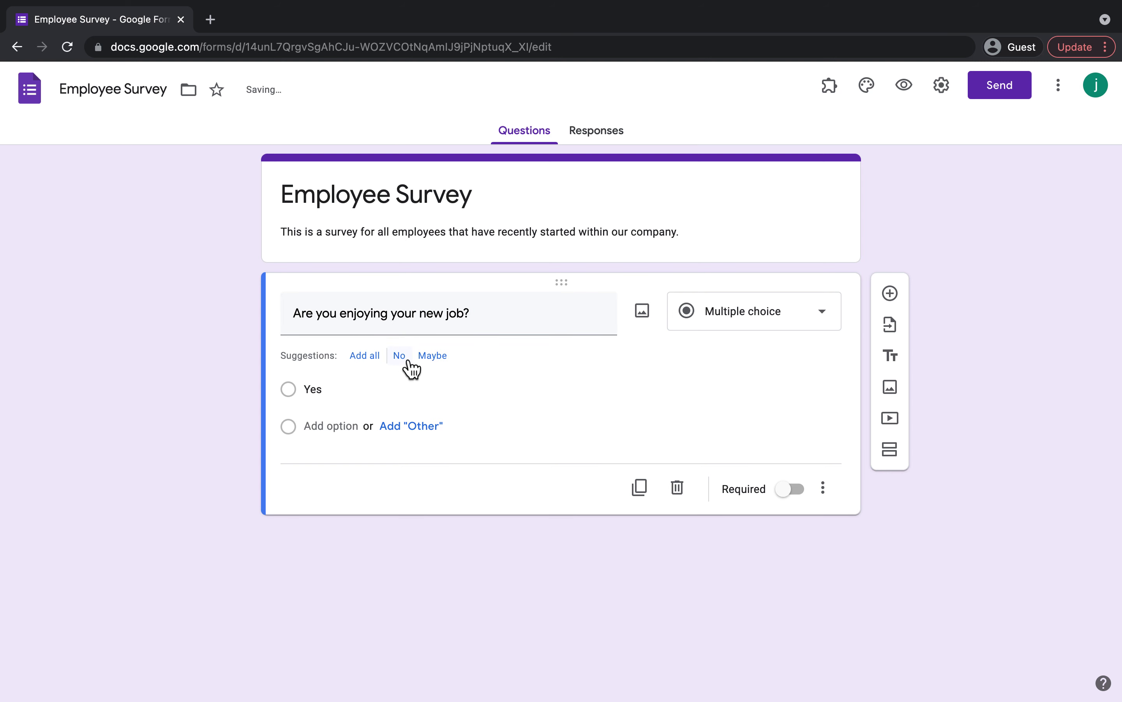
pyautogui.click(328, 426)
pyautogui.write('Kind of')
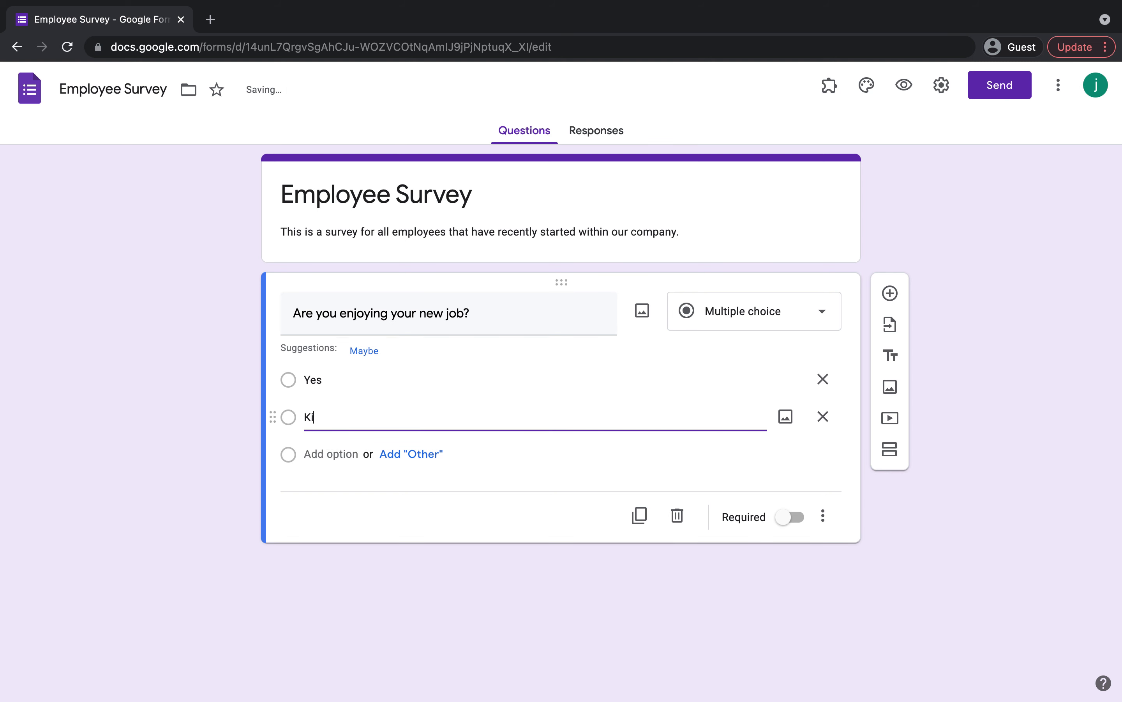
pyautogui.click(329, 462)
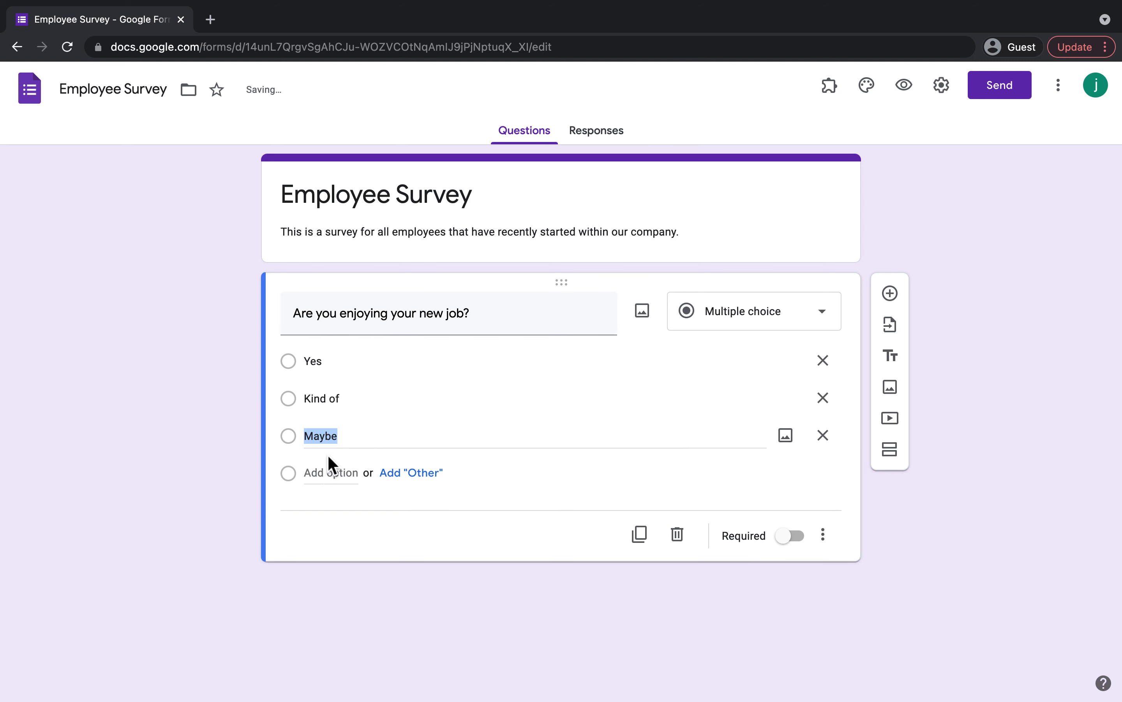
pyautogui.write('No')
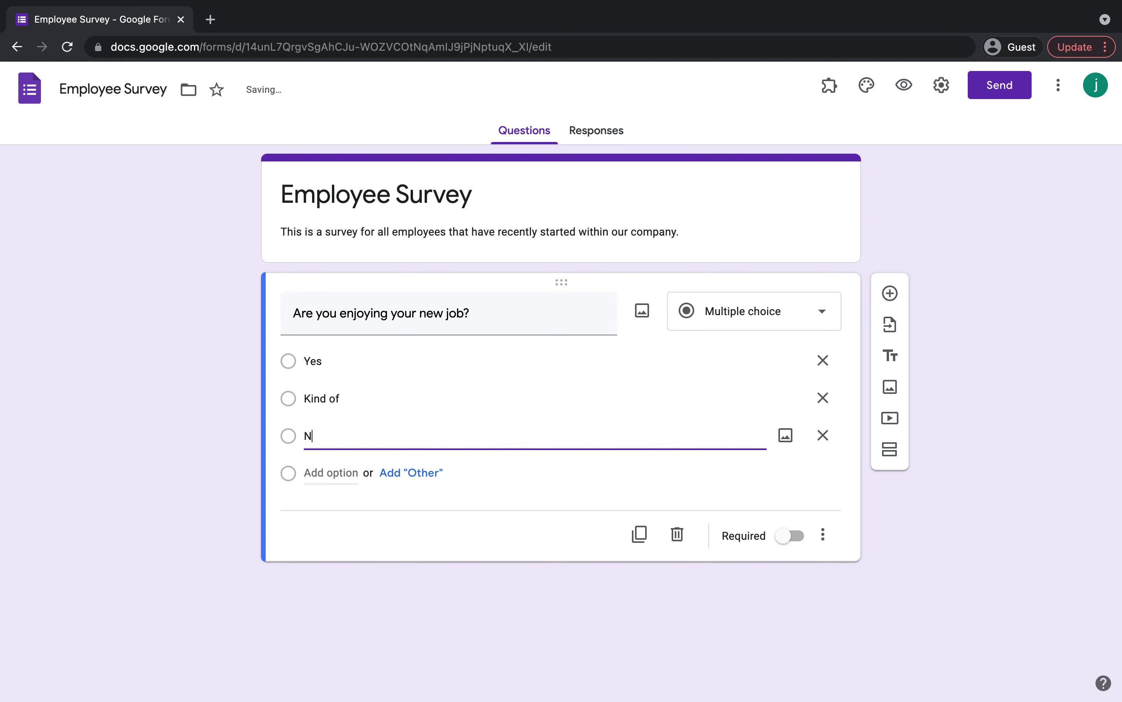
pyautogui.click(526, 459)
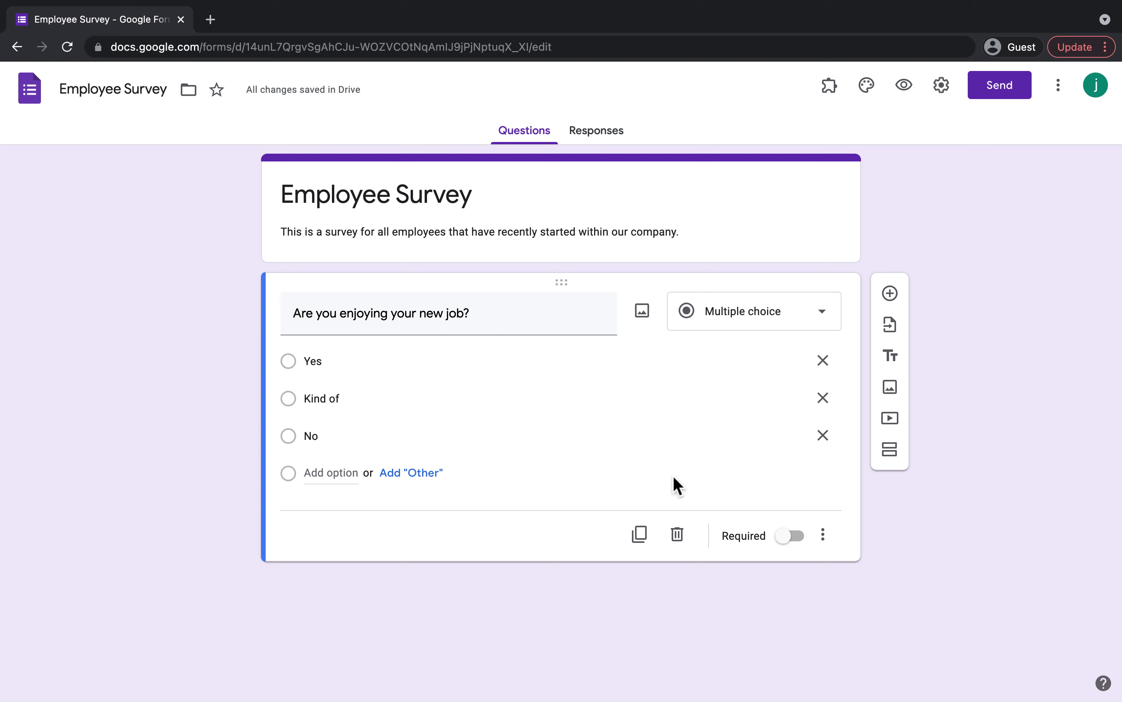
# Duplicate the new-job question and clear the question text of the copy.
pyautogui.click(649, 545)
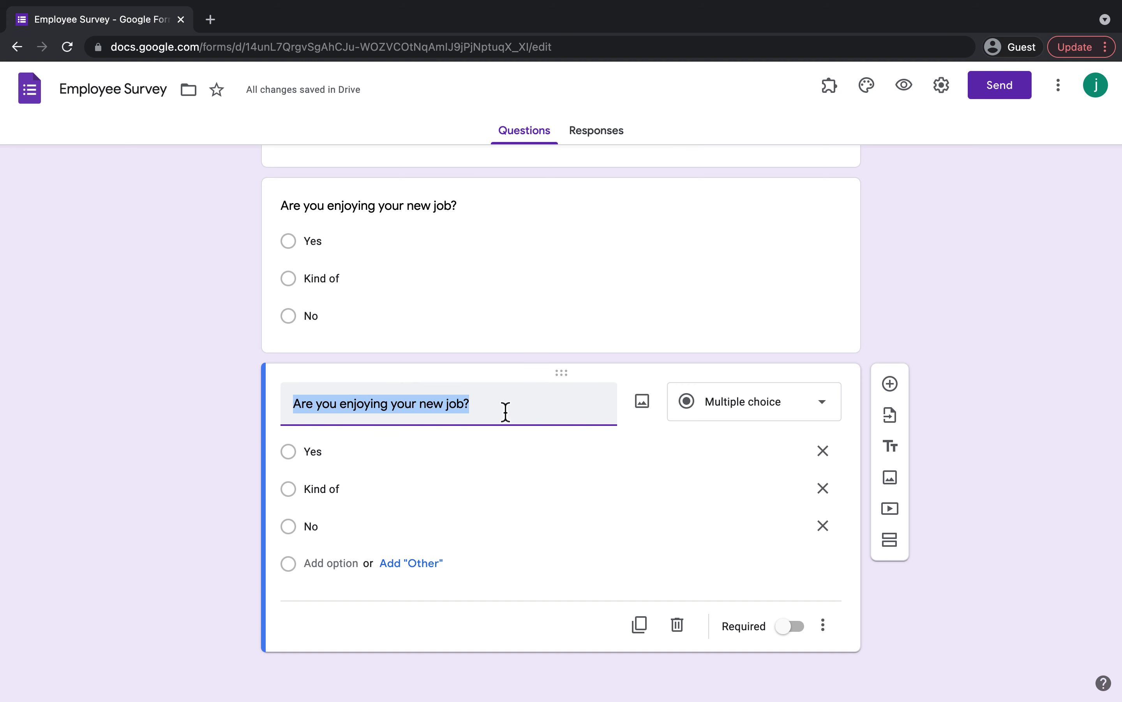
pyautogui.press('BackSpace')
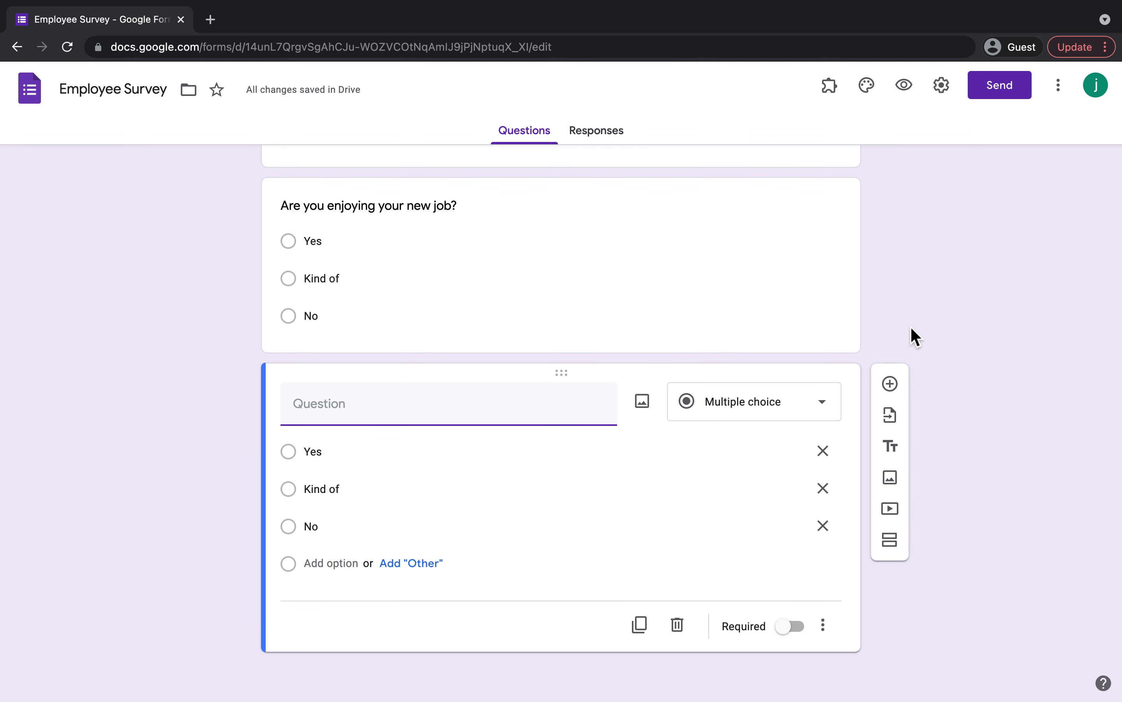
# Add a Paragraph question reading "Whats been your favourite part of the week so far?".
pyautogui.click(890, 383)
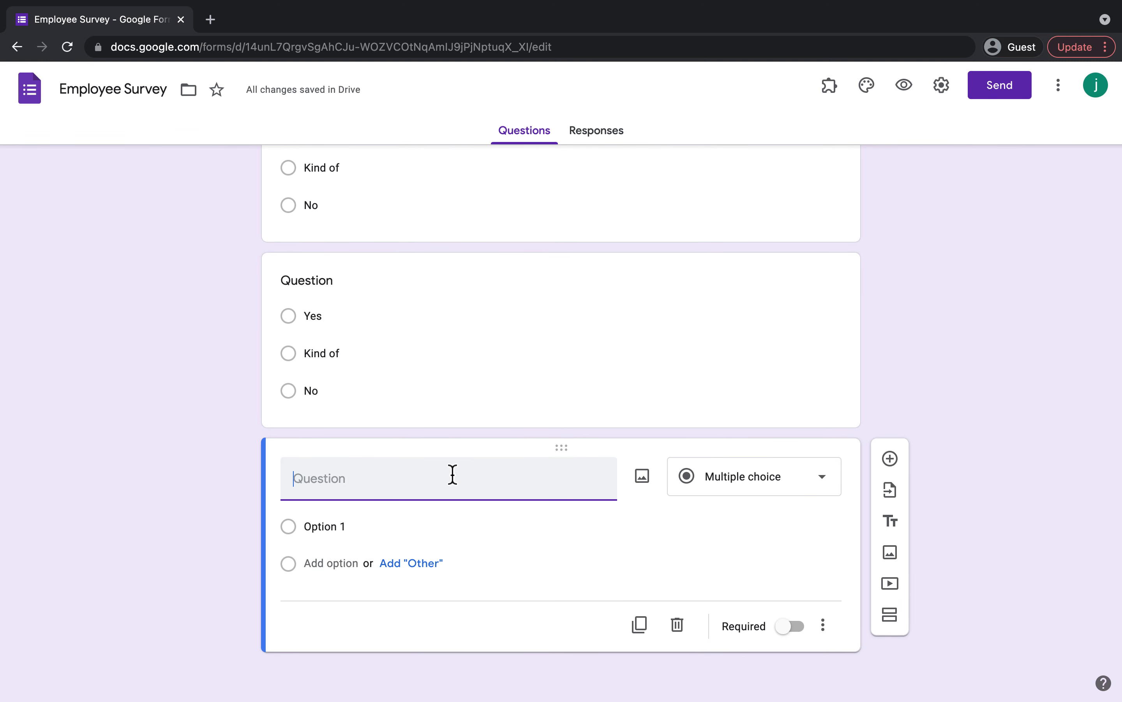
pyautogui.write('Whats')
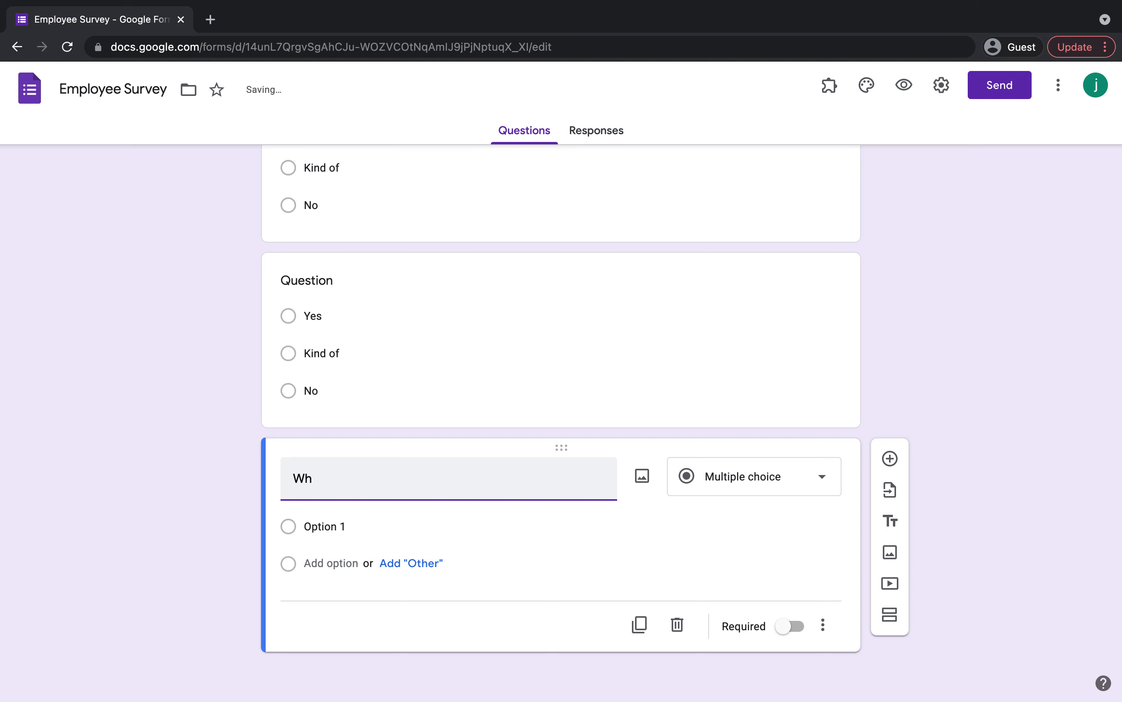
pyautogui.write('your favourite part of the week so far?')
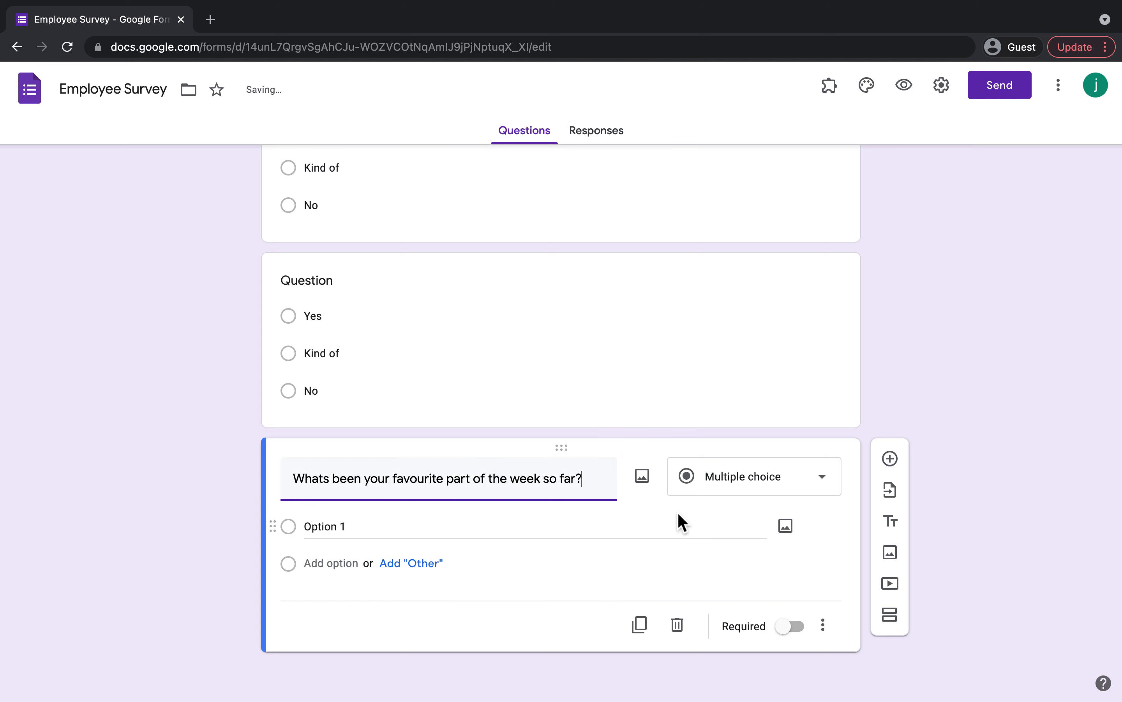
pyautogui.click(817, 483)
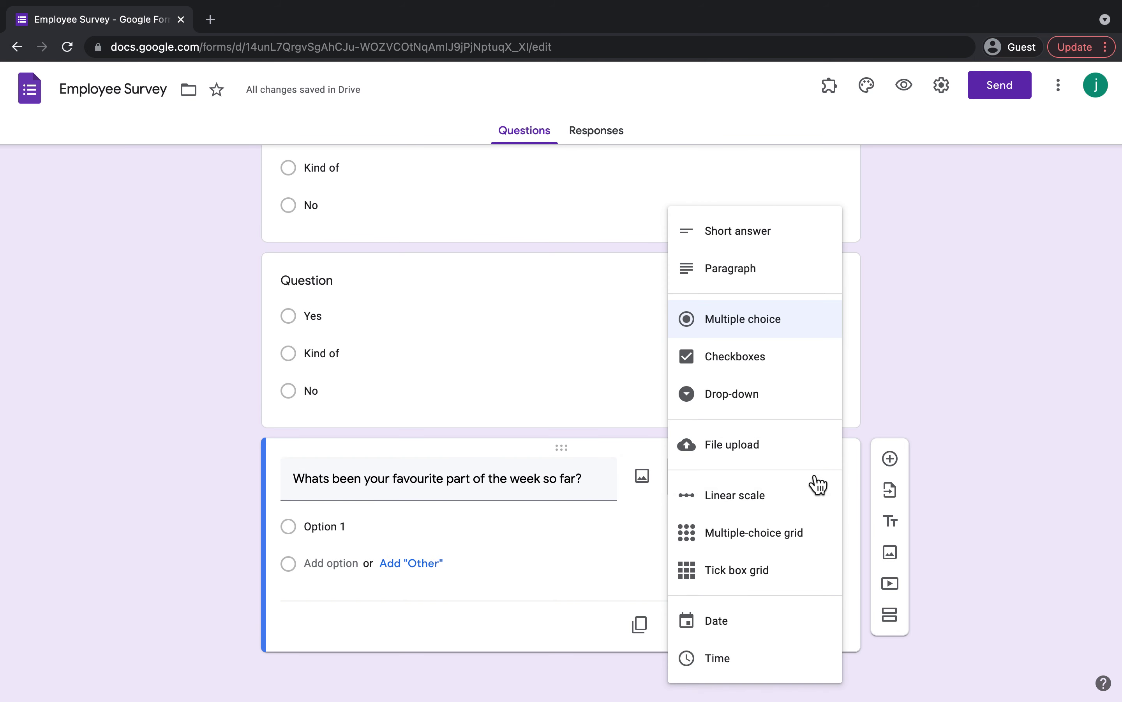
pyautogui.click(806, 278)
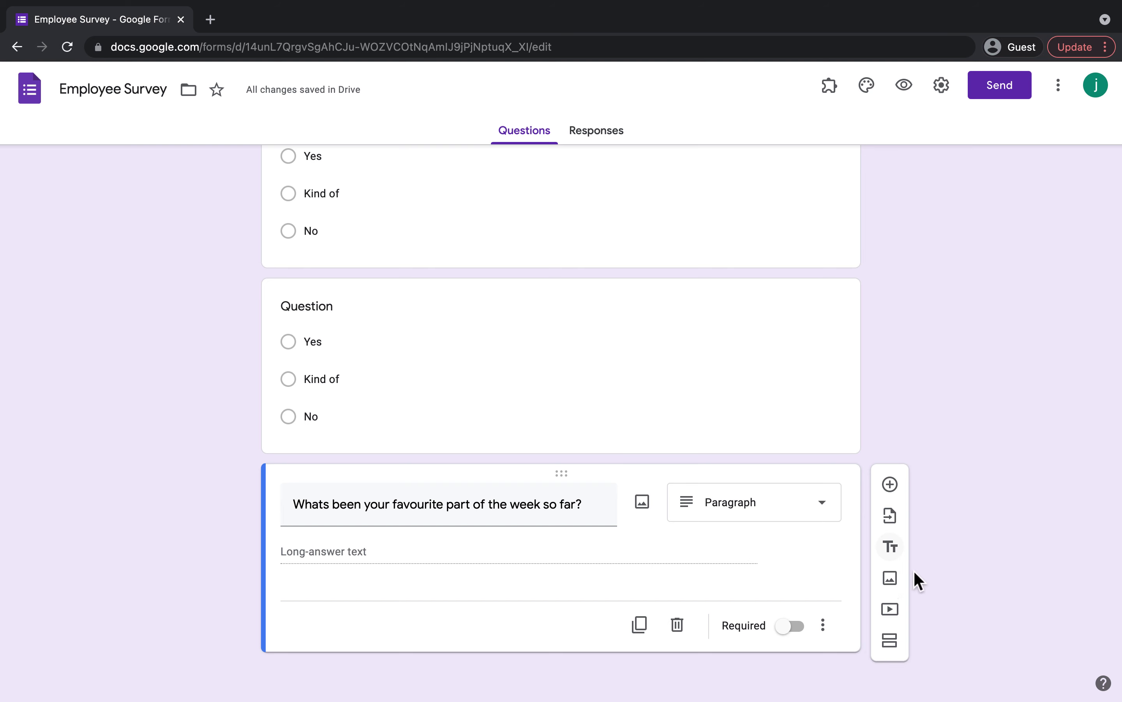
pyautogui.click(891, 608)
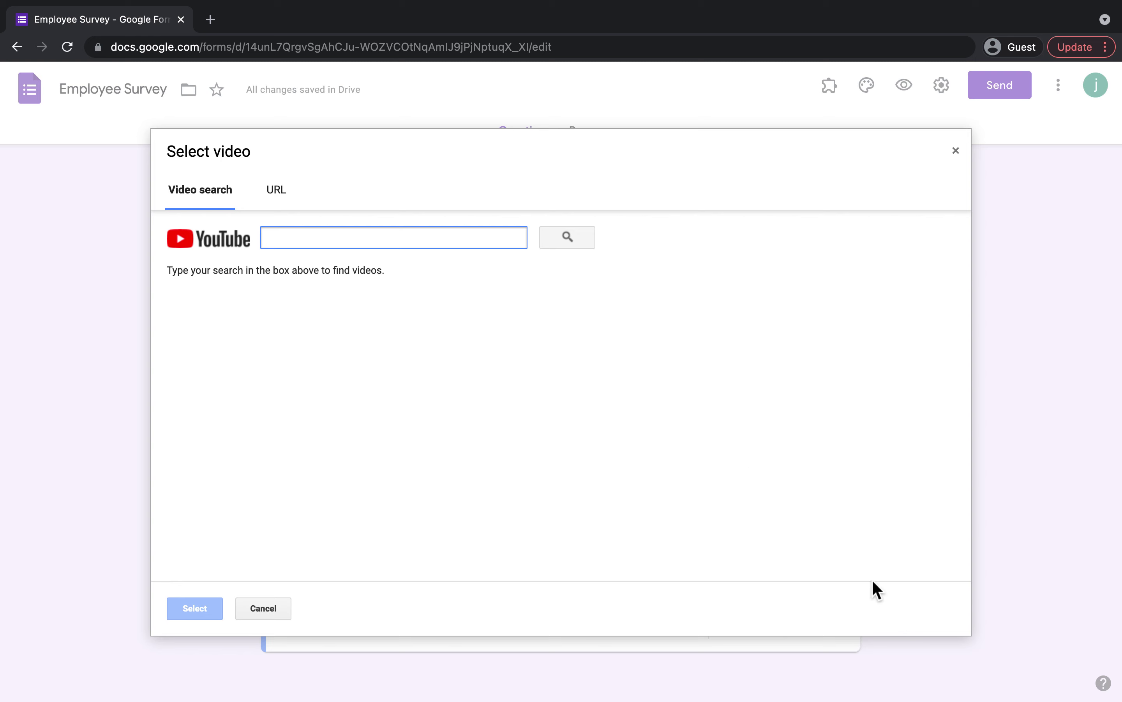
pyautogui.write('ohea')
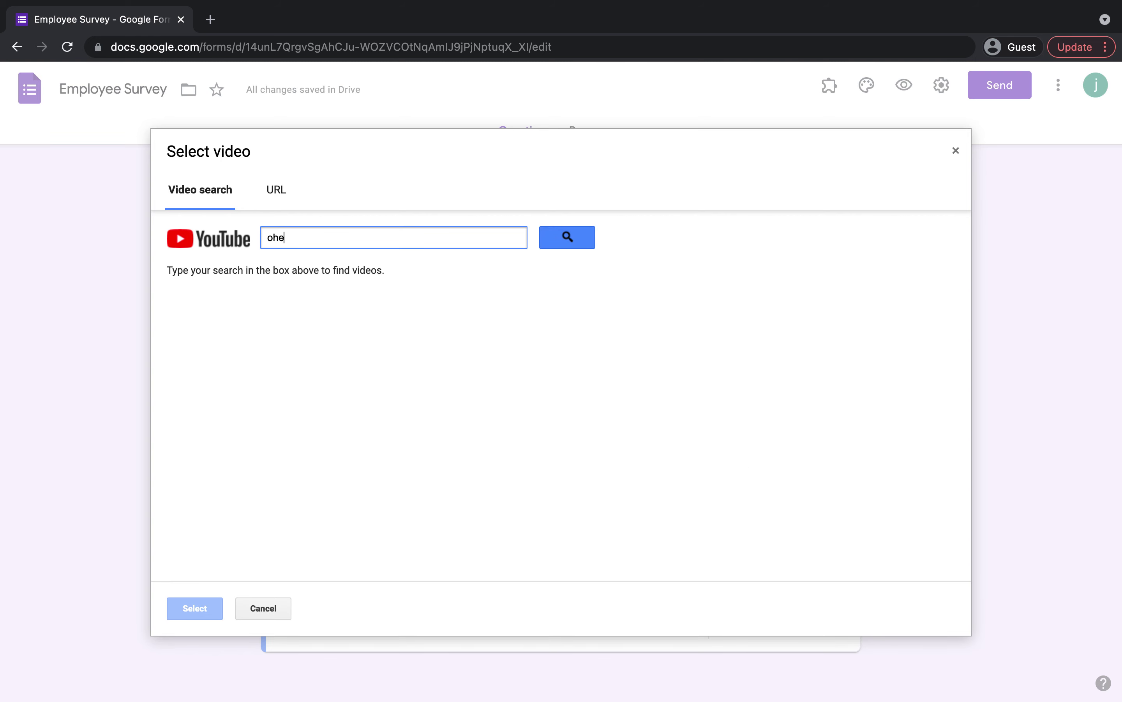
pyautogui.press('BackSpace')
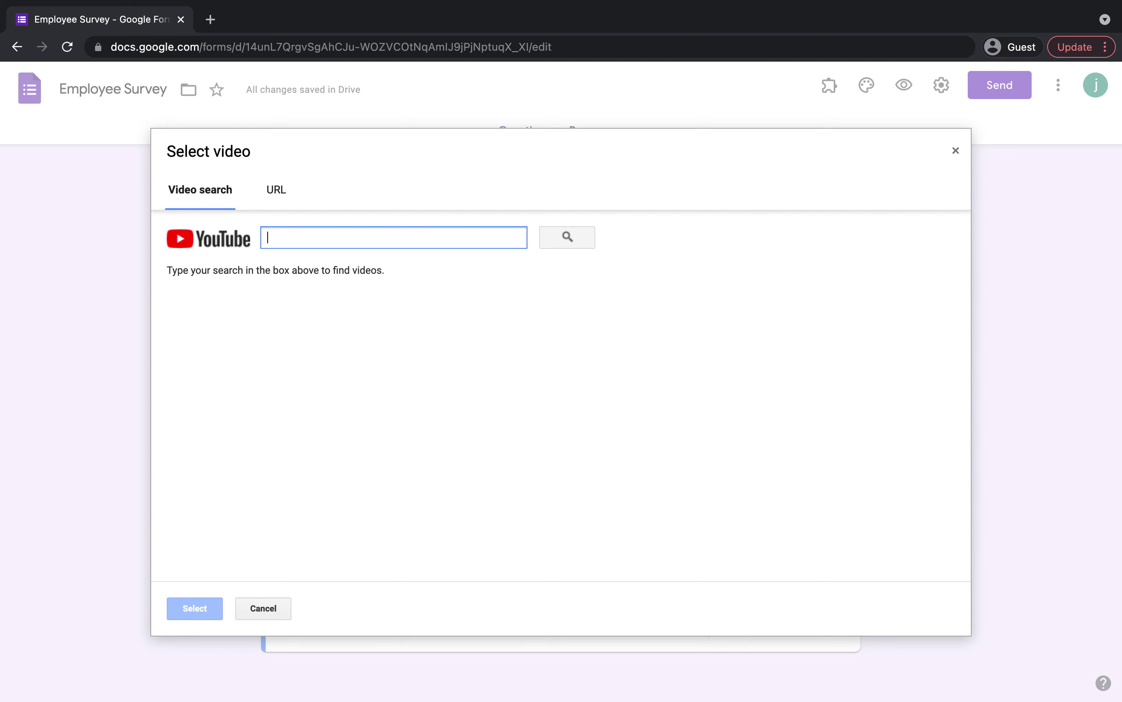
pyautogui.click(279, 196)
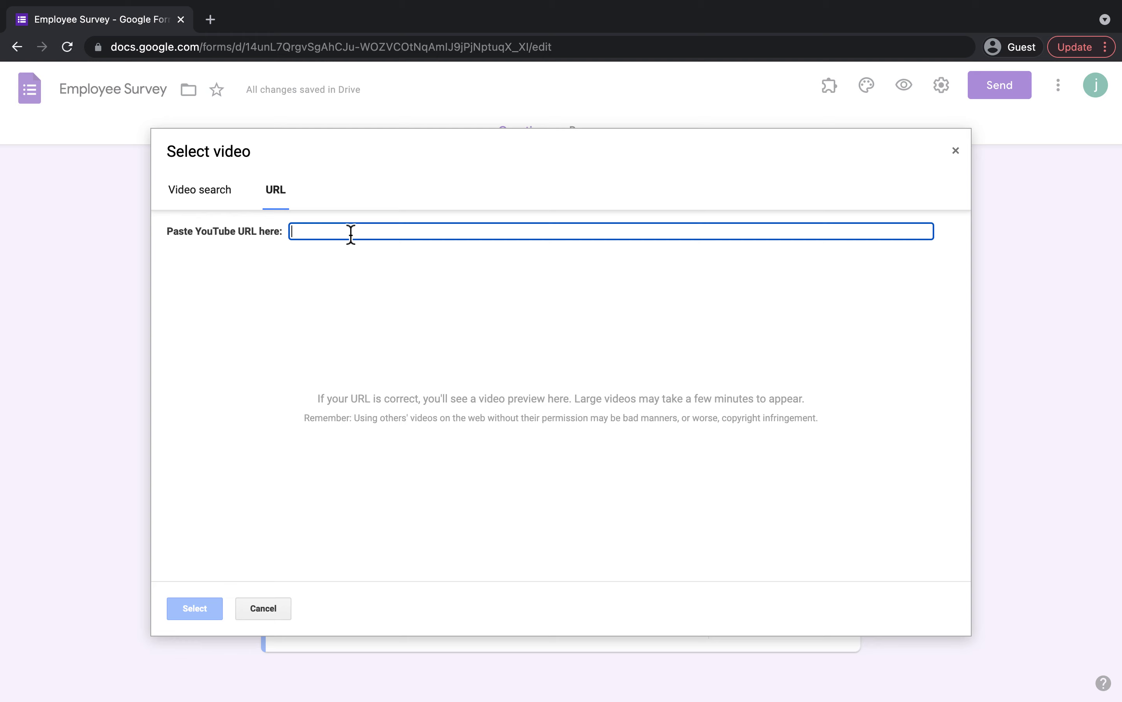
pyautogui.click(271, 609)
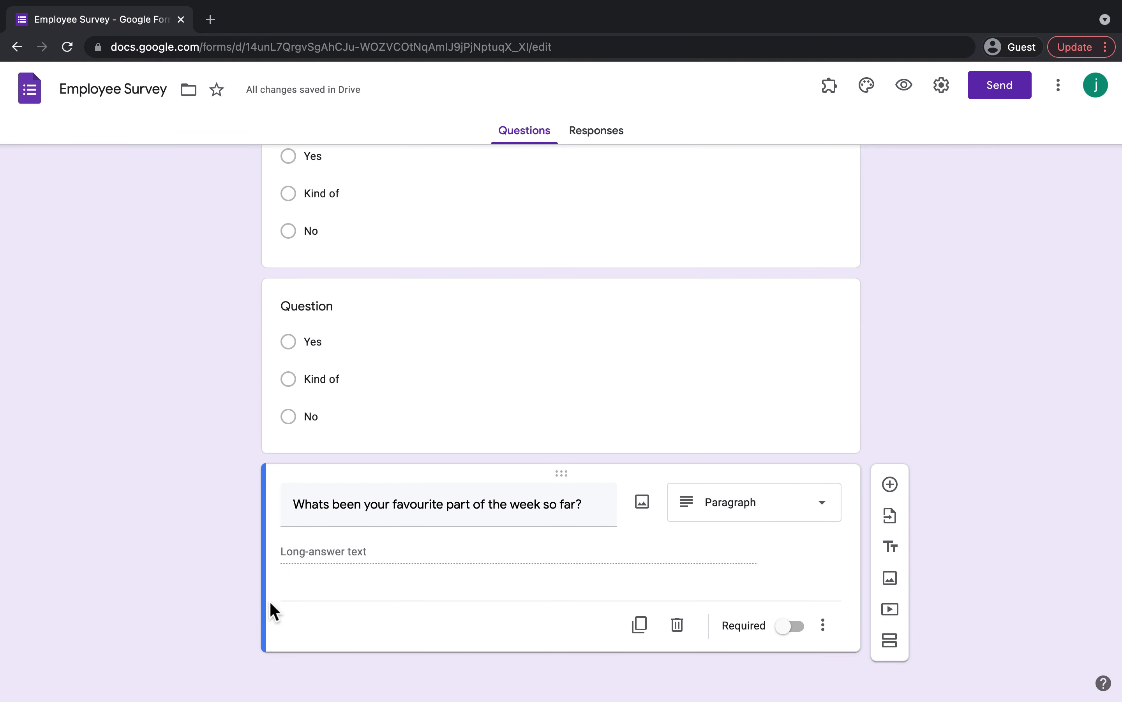
# Insert the first black question mark picture from a Google image search for "question mark" into the favourite-part question.
pyautogui.click(654, 506)
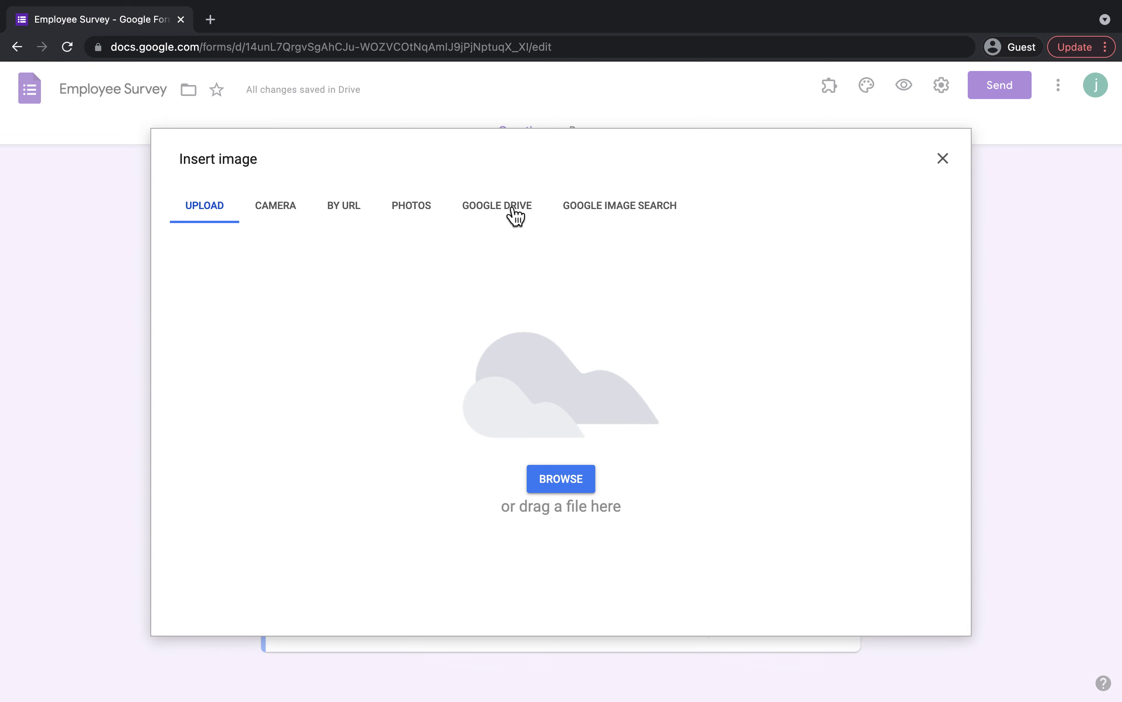
pyautogui.click(664, 212)
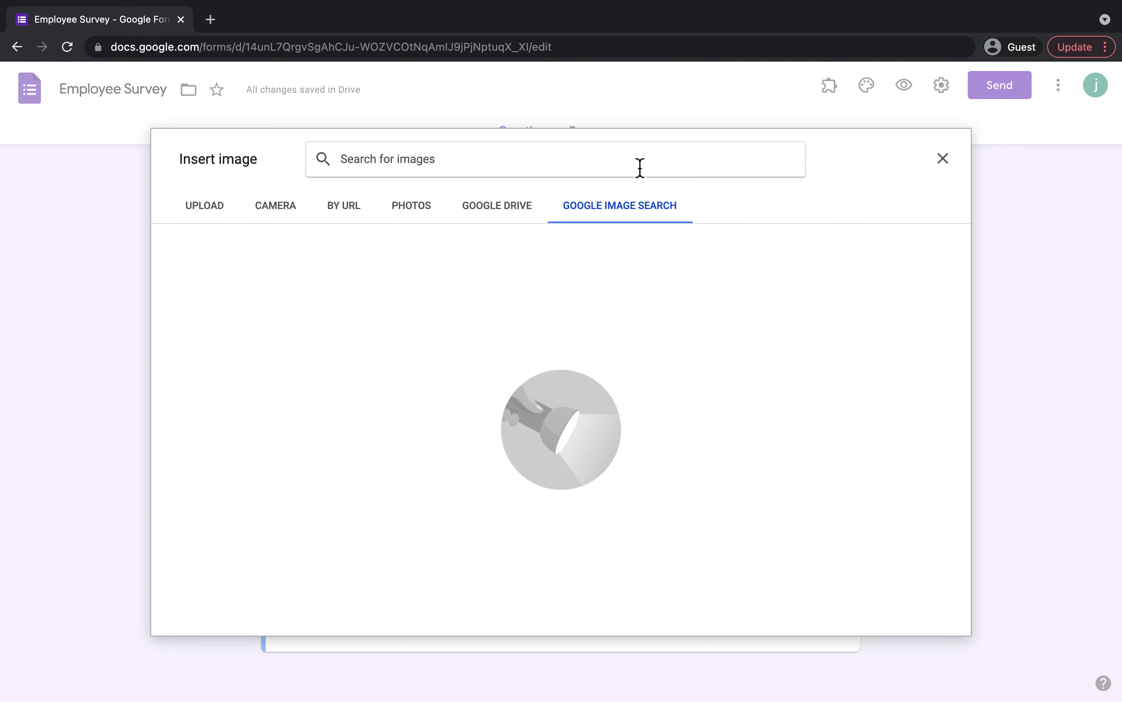
pyautogui.write('Question mark')
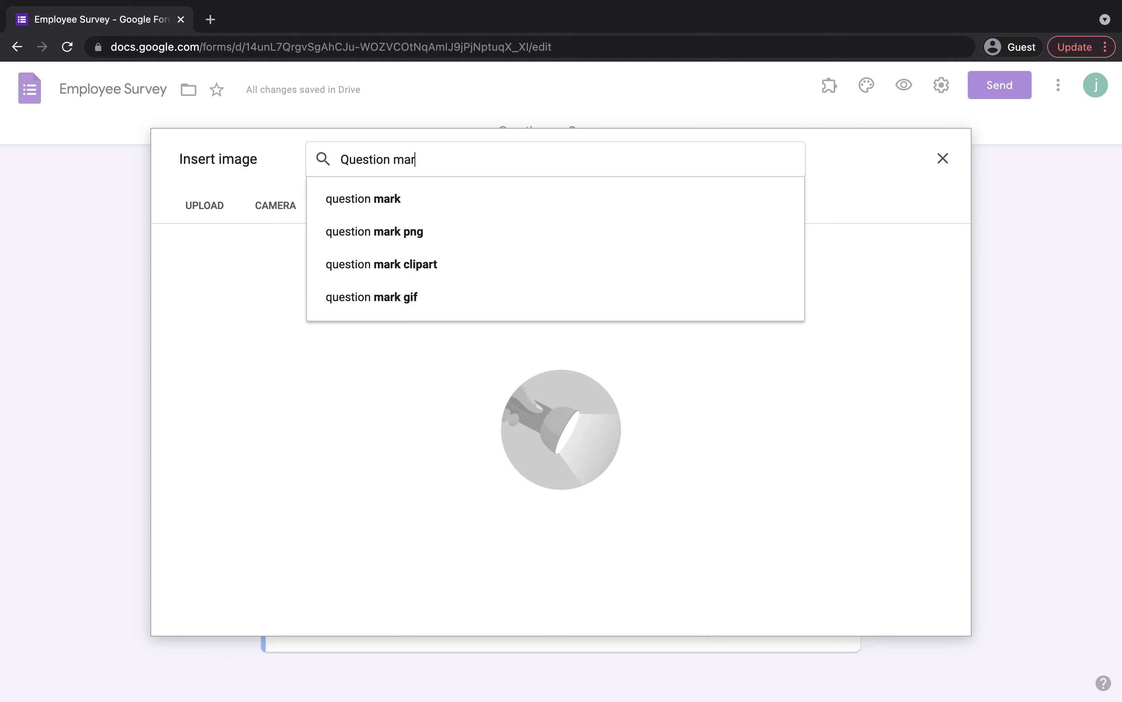
pyautogui.click(593, 203)
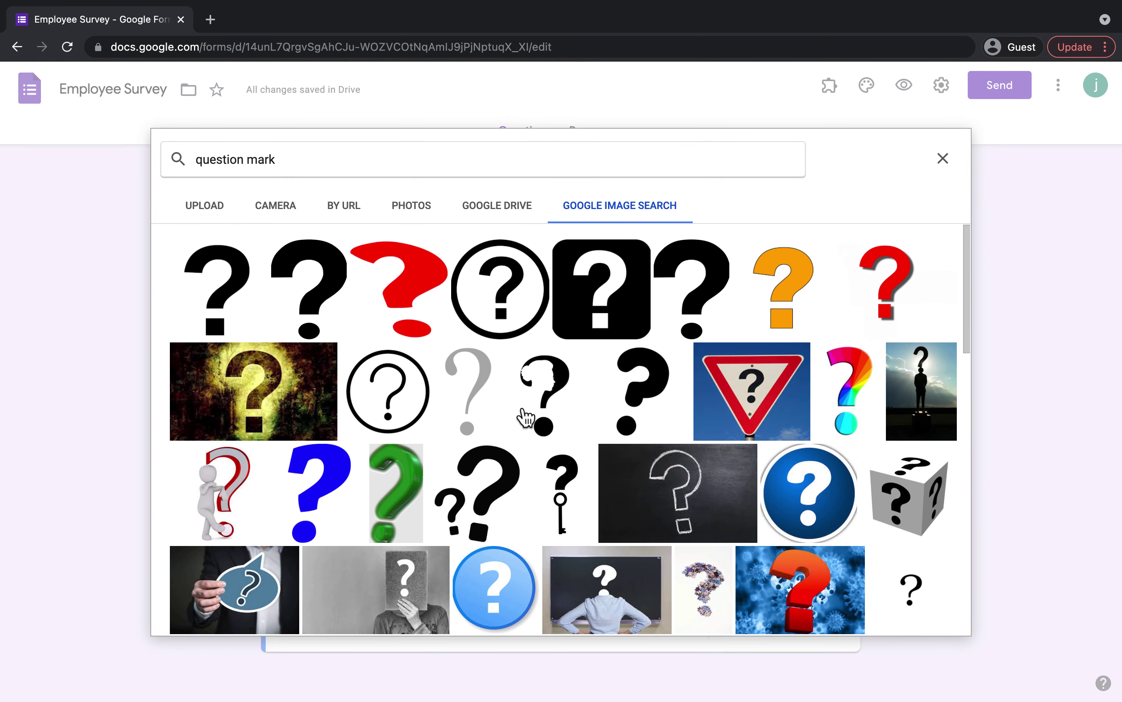
pyautogui.scroll(-2, 525, 415)
pyautogui.scroll(-10, 525, 415)
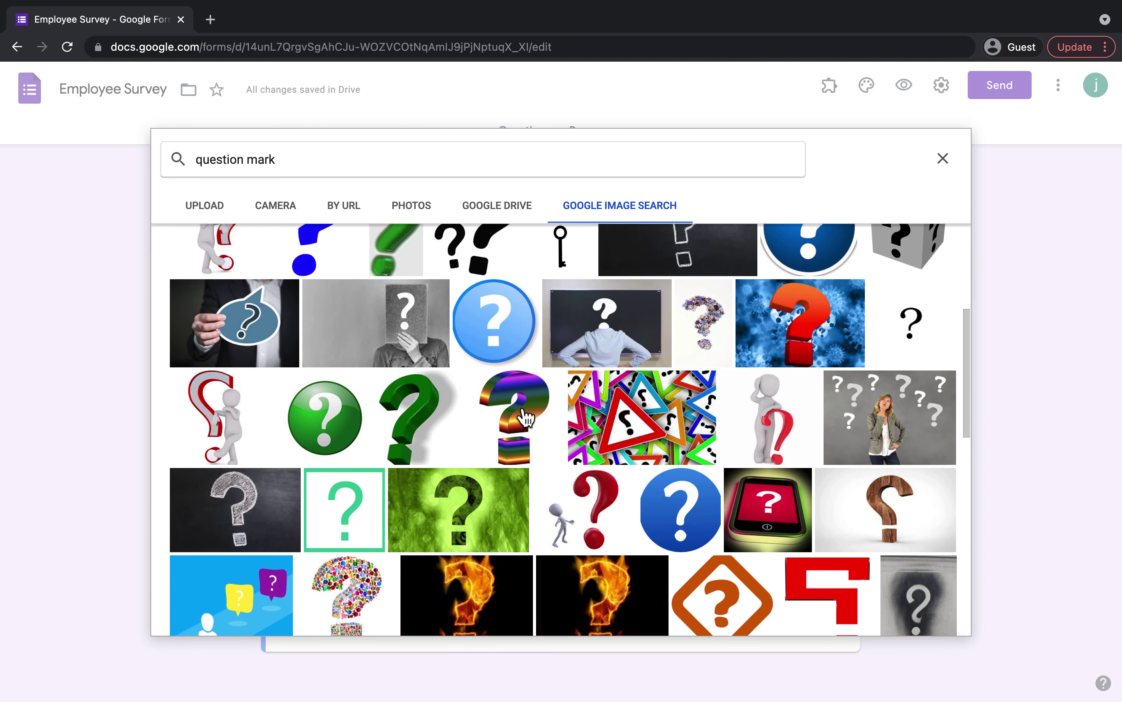
pyautogui.scroll(12, 525, 415)
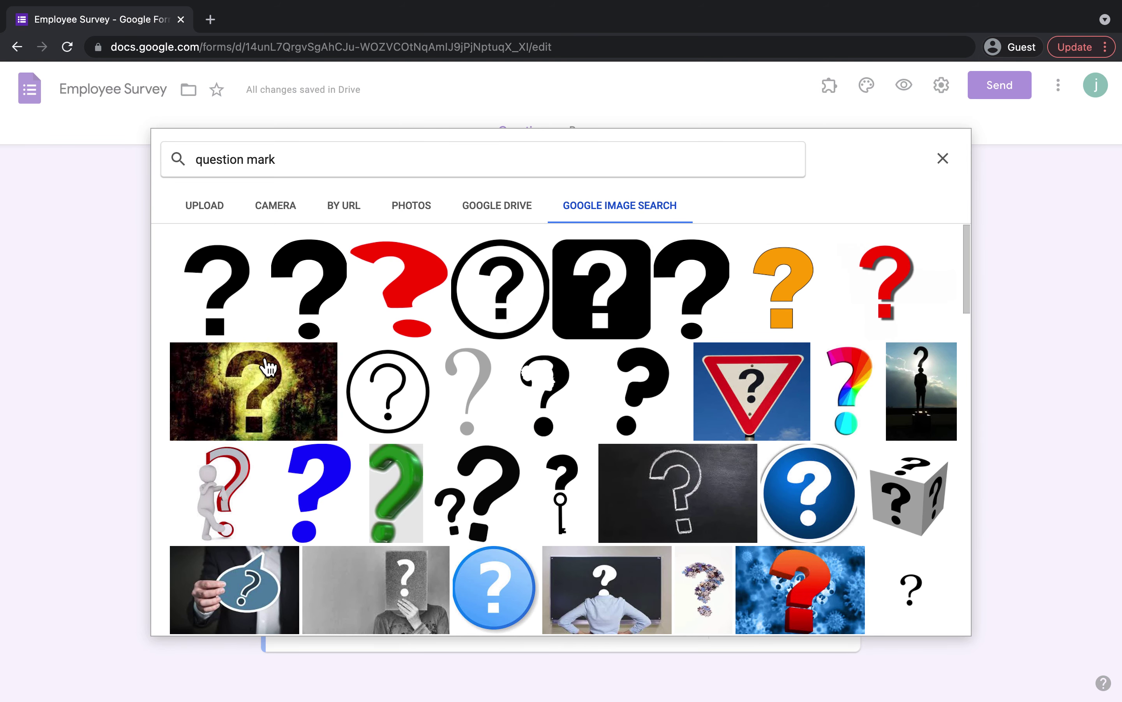
pyautogui.click(234, 320)
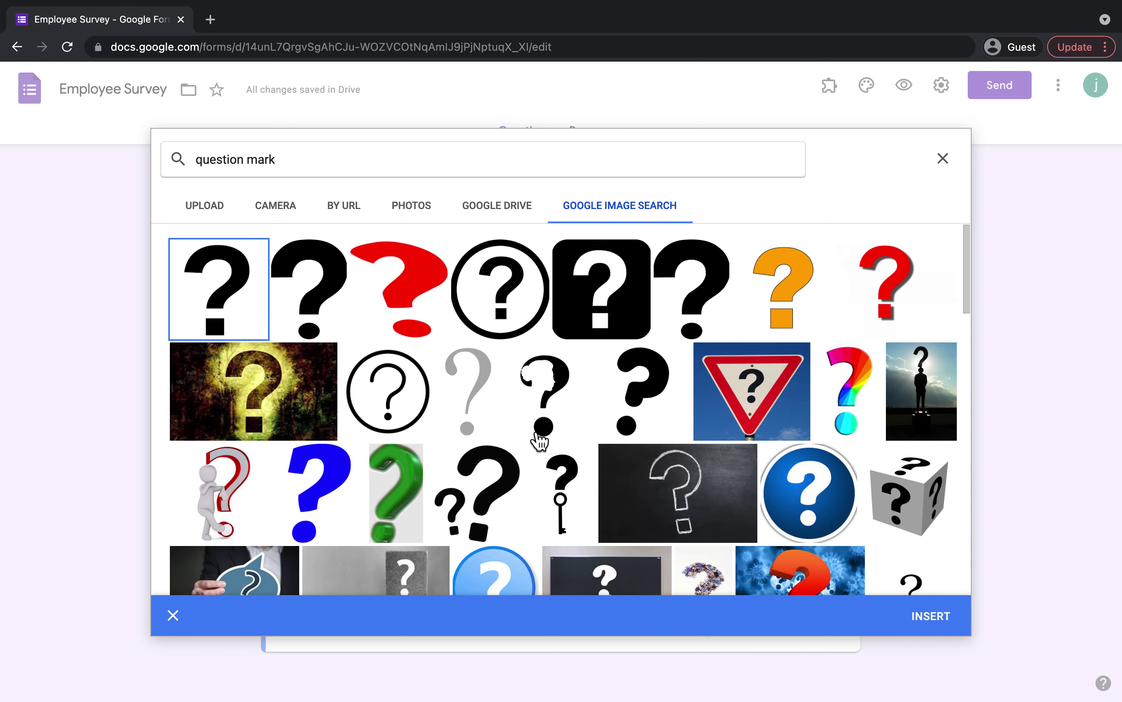
pyautogui.click(933, 614)
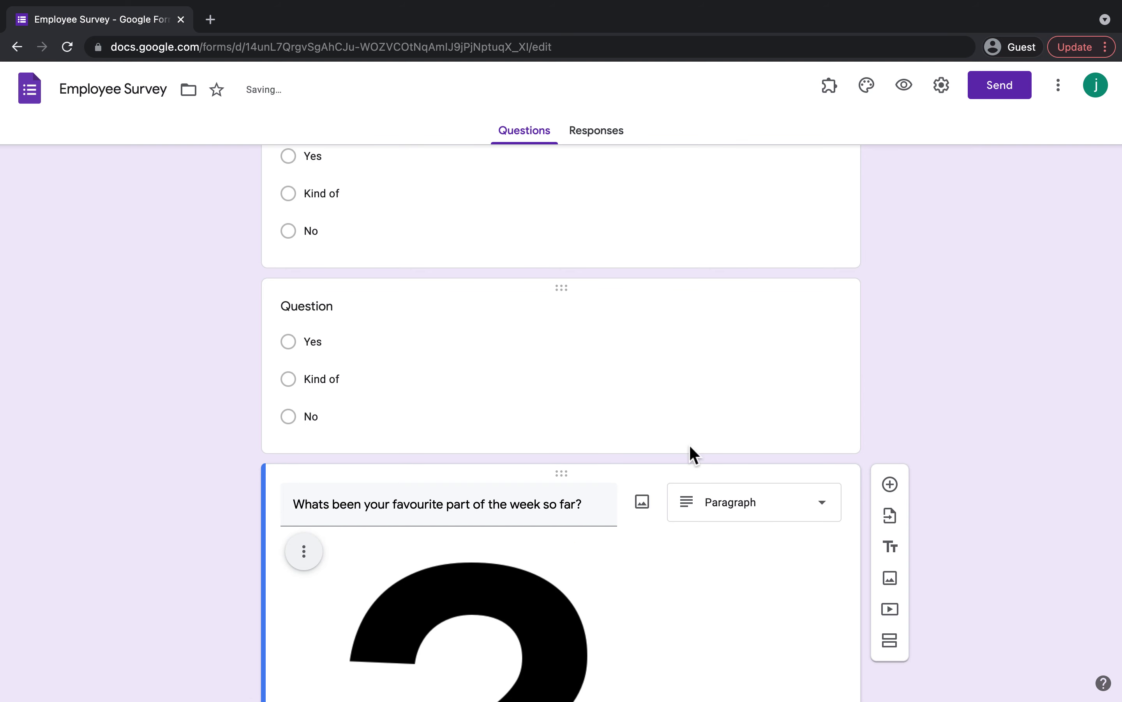
# Shrink the question mark picture in the favourite-part question to less than half its width and deselect it.
pyautogui.scroll(-7, 646, 476)
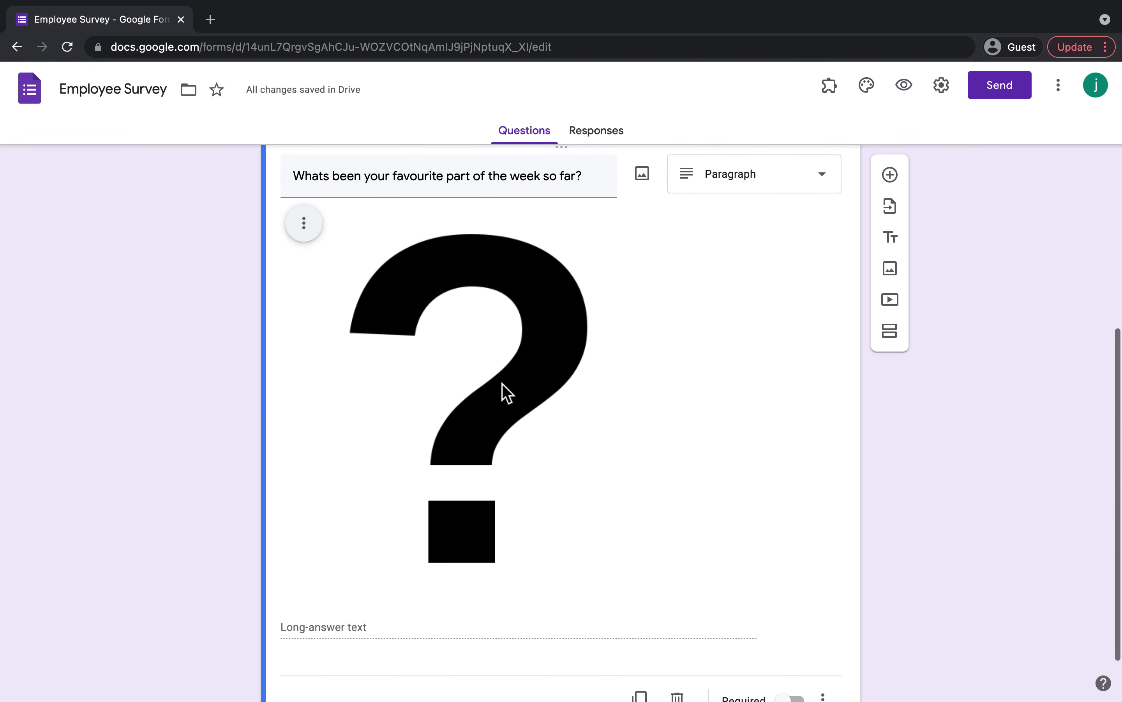
pyautogui.click(502, 385)
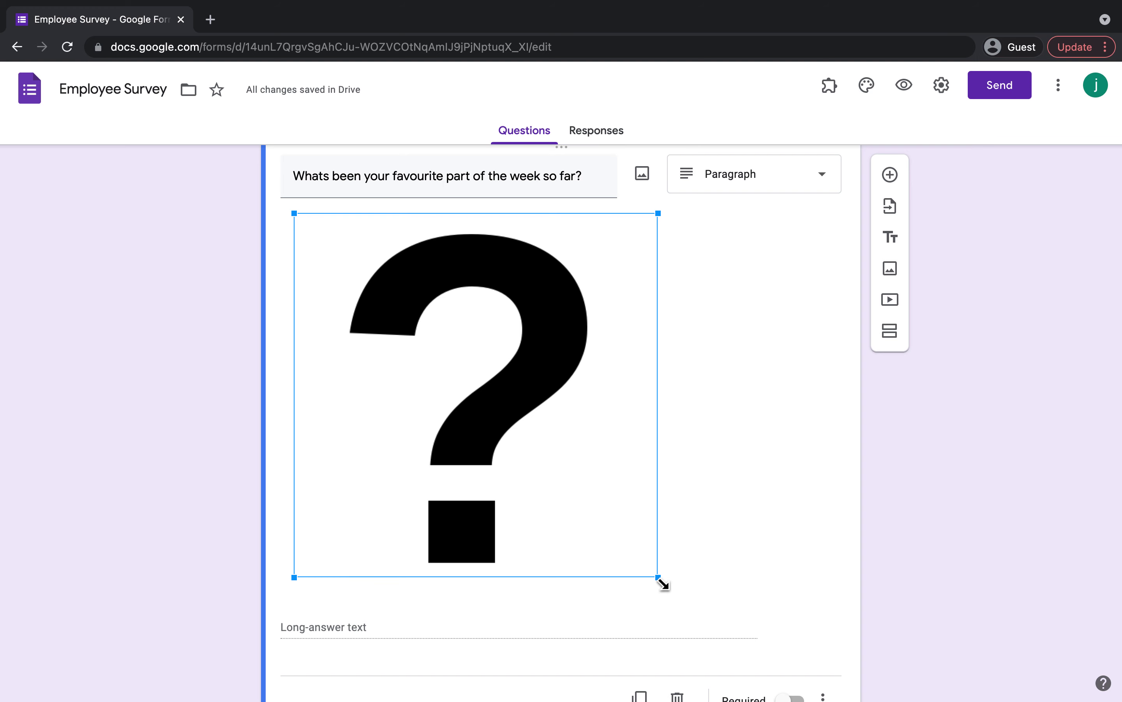
pyautogui.moveTo(662, 583); pyautogui.dragTo(422, 363)
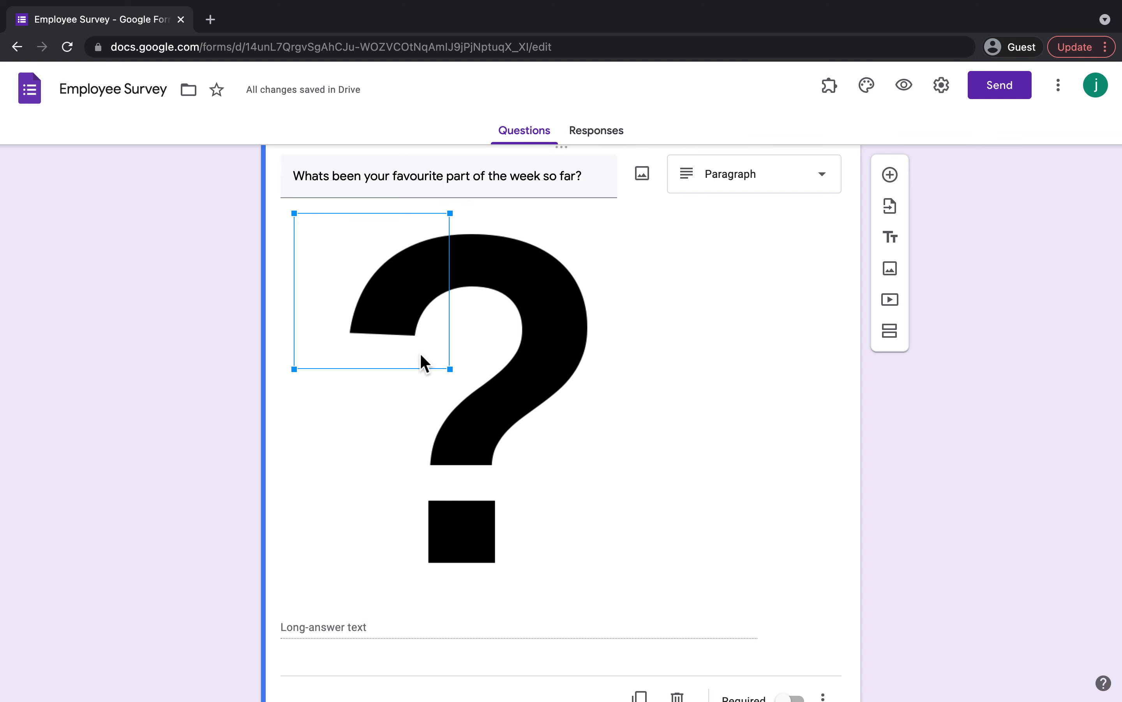
pyautogui.moveTo(397, 319); pyautogui.dragTo(396, 320)
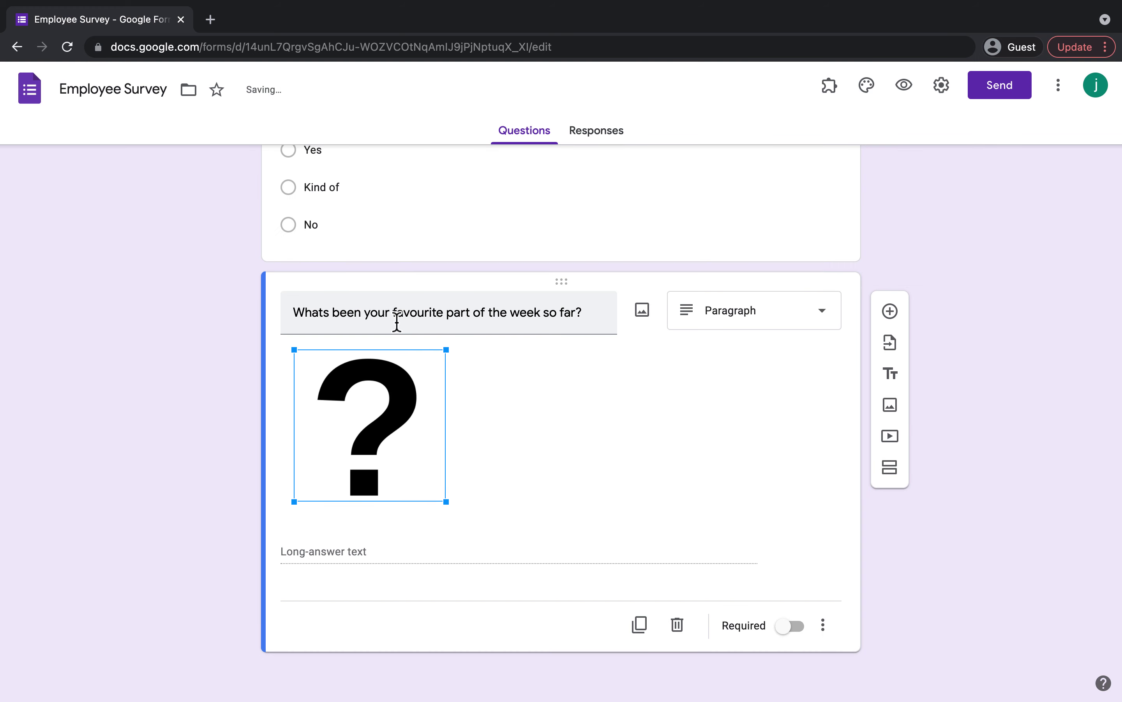
pyautogui.click(496, 372)
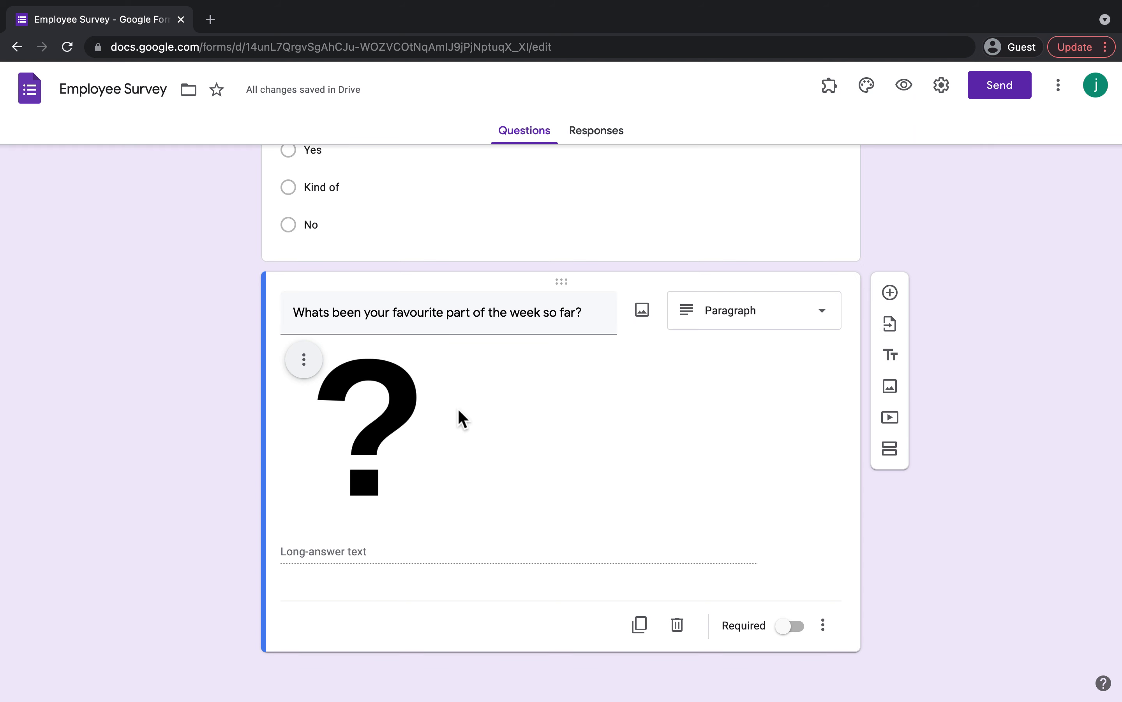
# Add a new section after the favourite-part question and title it "Goals".
pyautogui.click(896, 449)
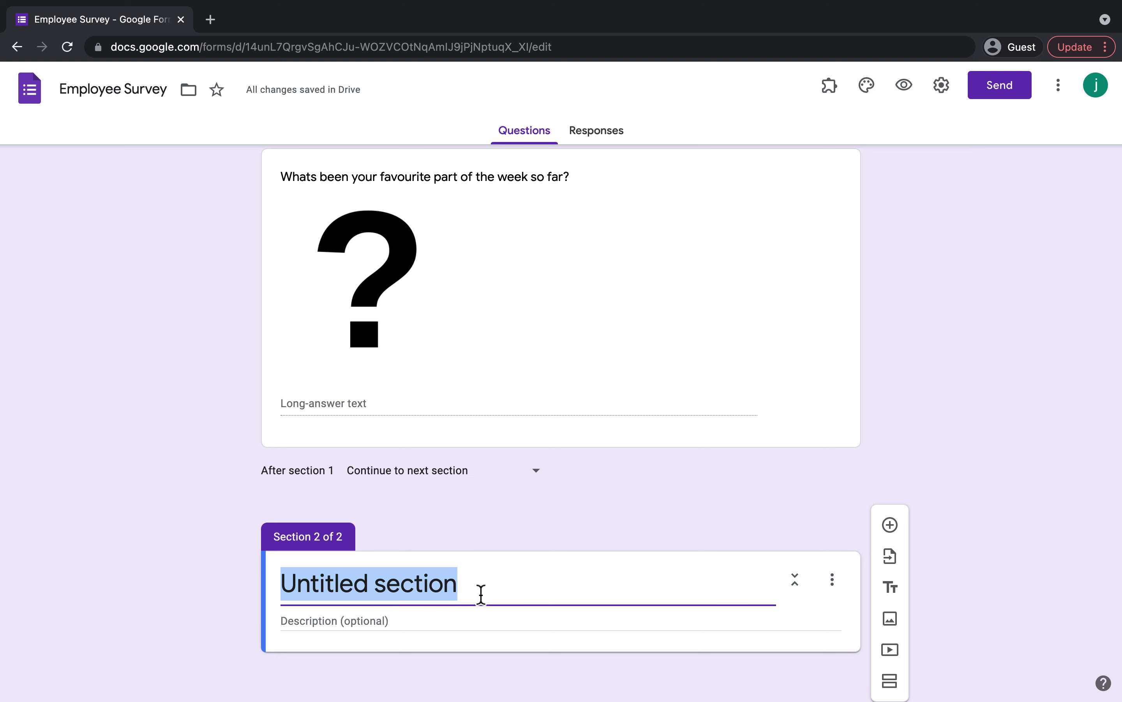
pyautogui.press('BackSpace')
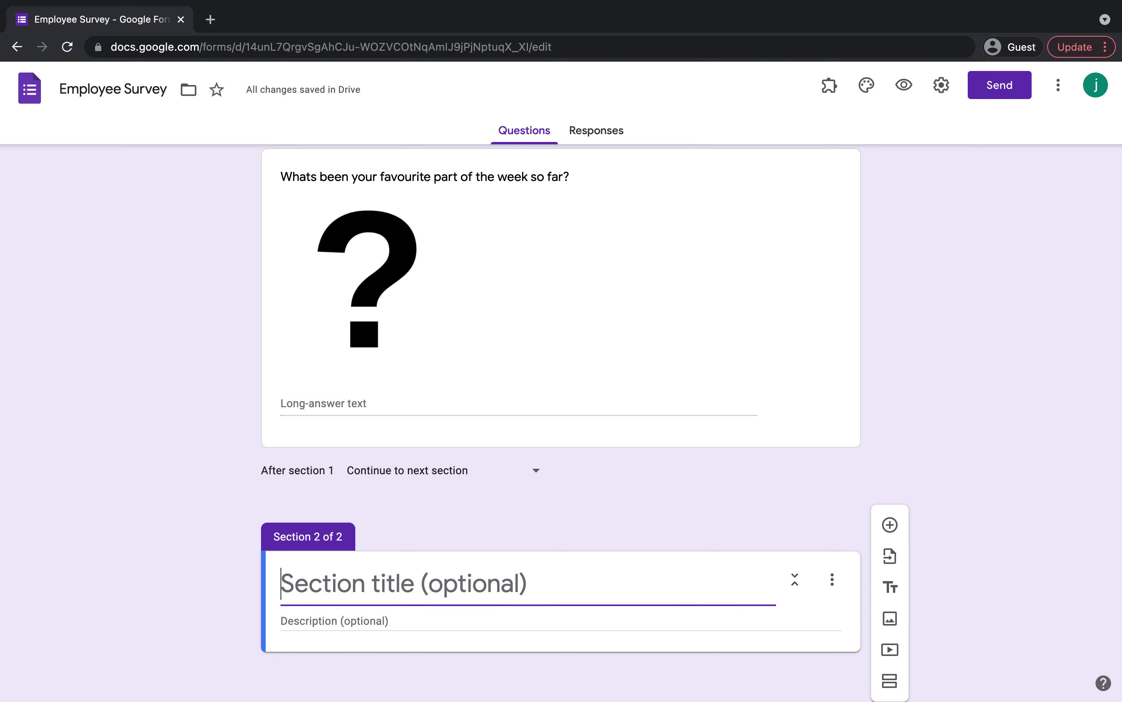
pyautogui.write('Goals')
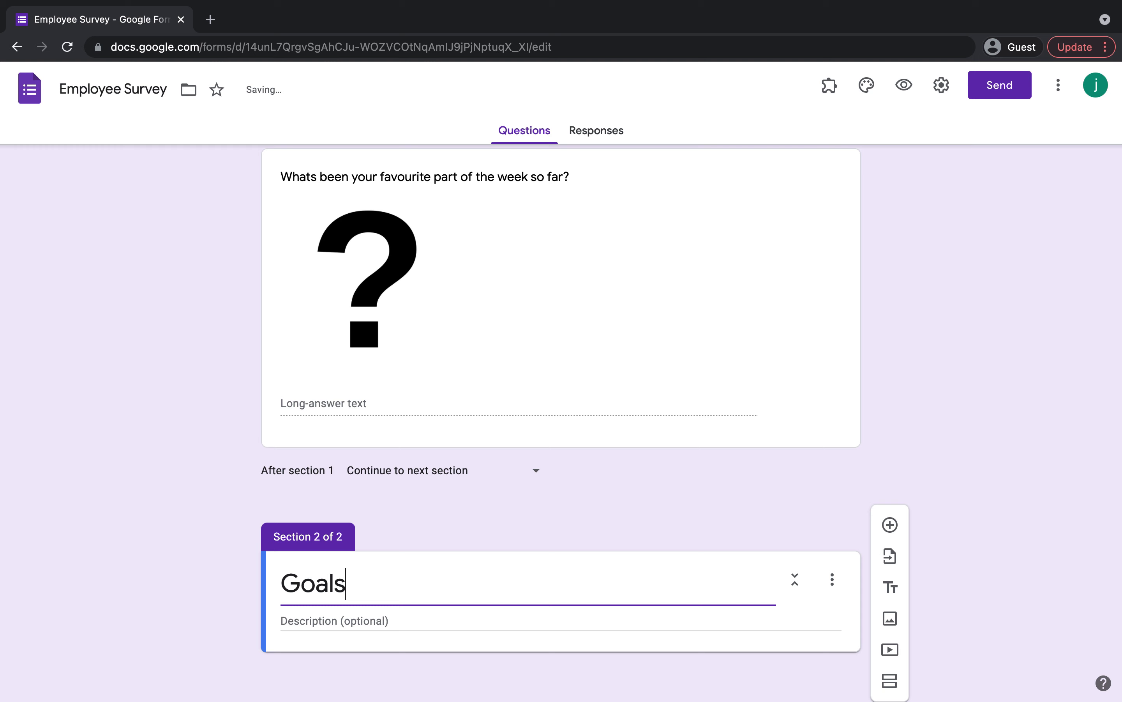
pyautogui.click(761, 503)
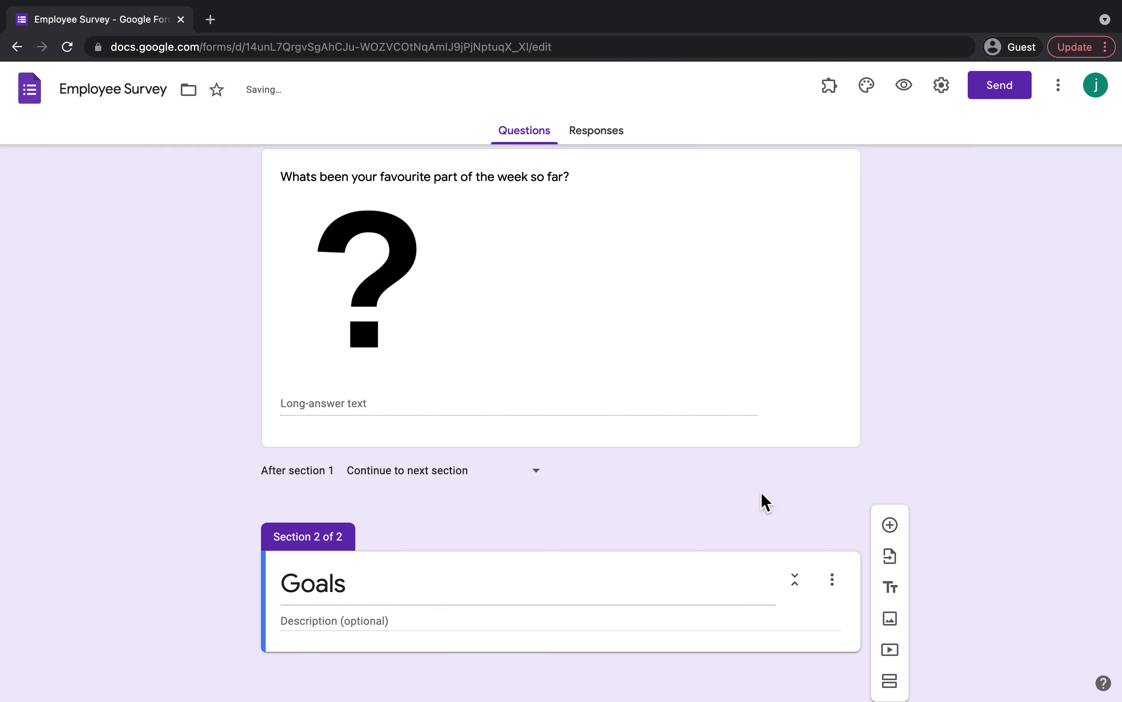
# Add a new question to the Goals section and bring up its available question types.
pyautogui.click(890, 527)
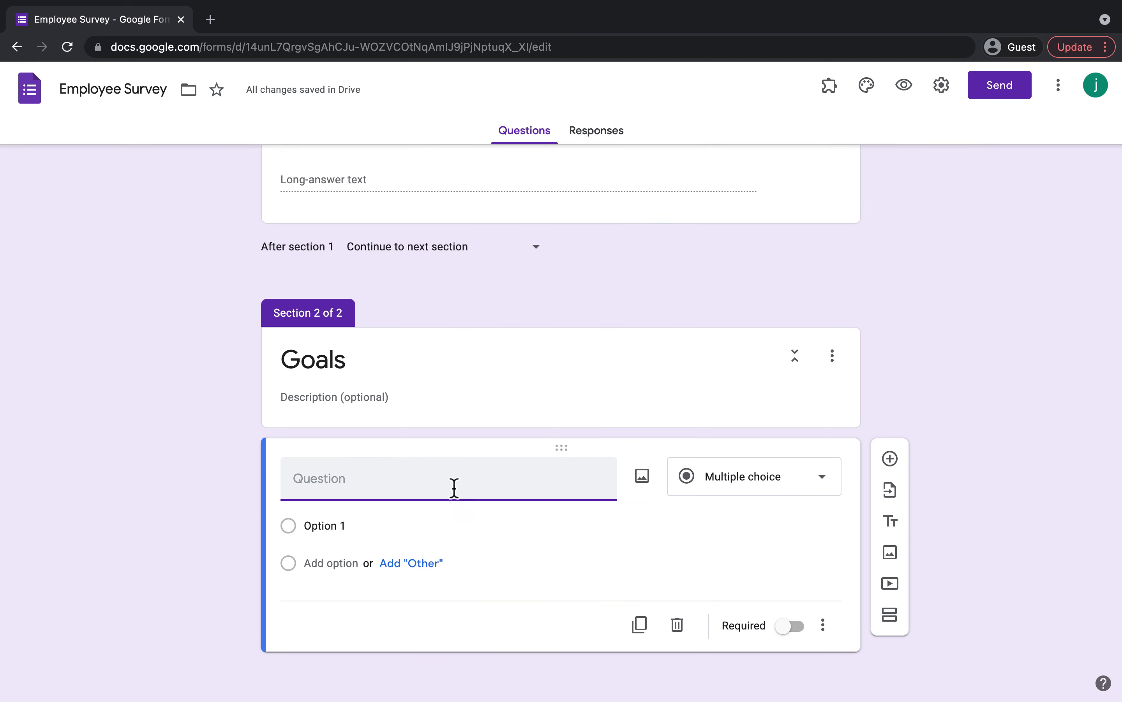
pyautogui.click(766, 492)
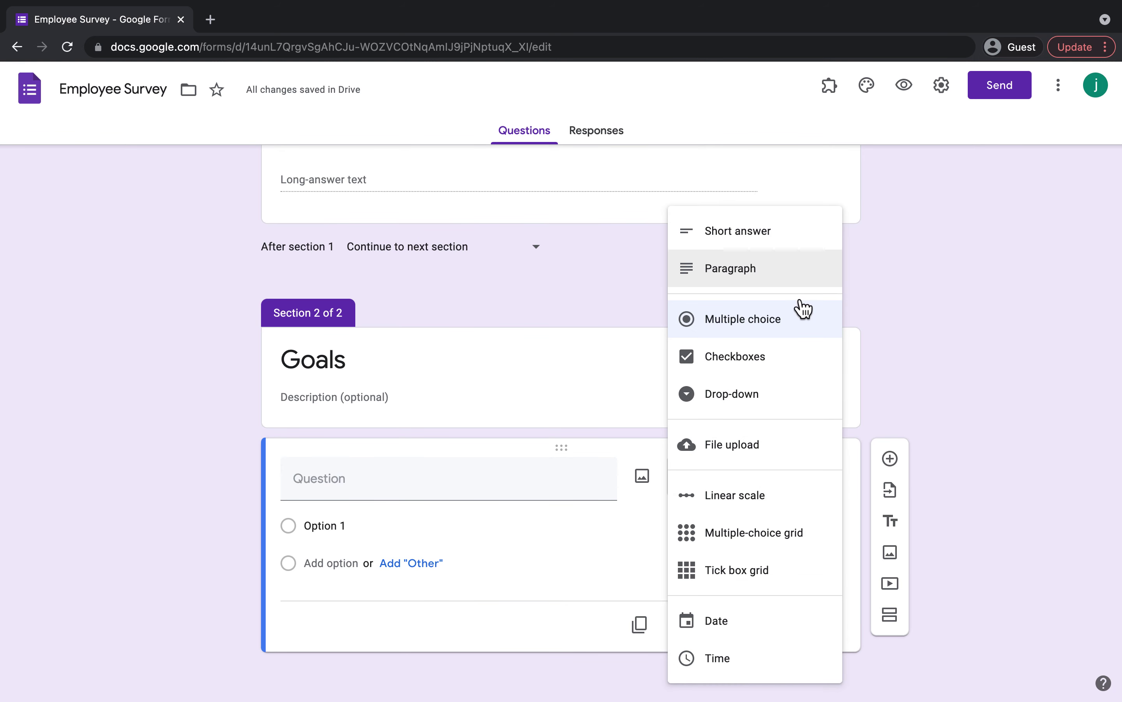
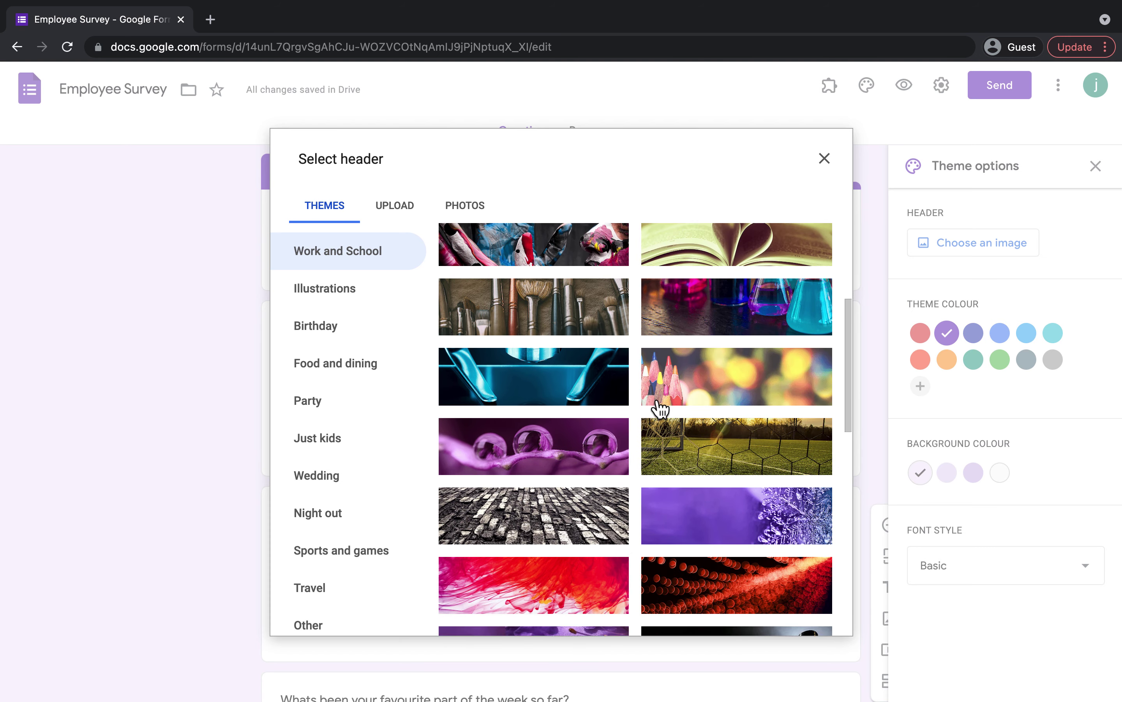
# Browse the header images in the Party, Just kids, Wedding and Night out themes.
pyautogui.click(357, 414)
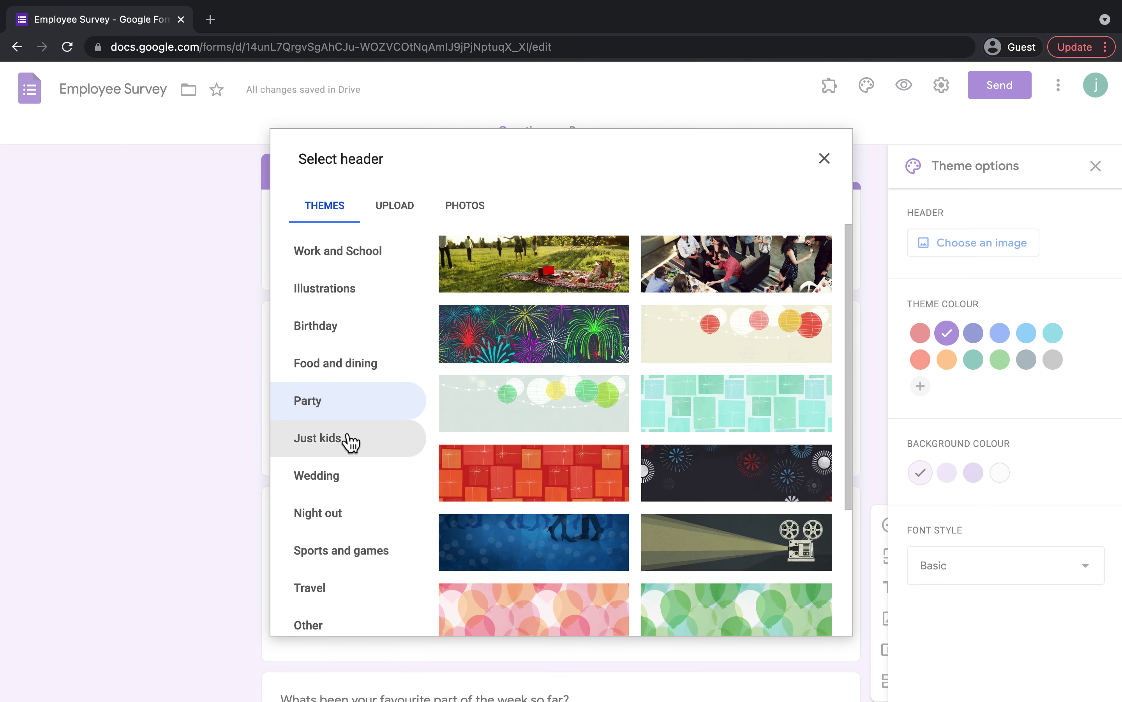
pyautogui.click(351, 440)
pyautogui.click(342, 484)
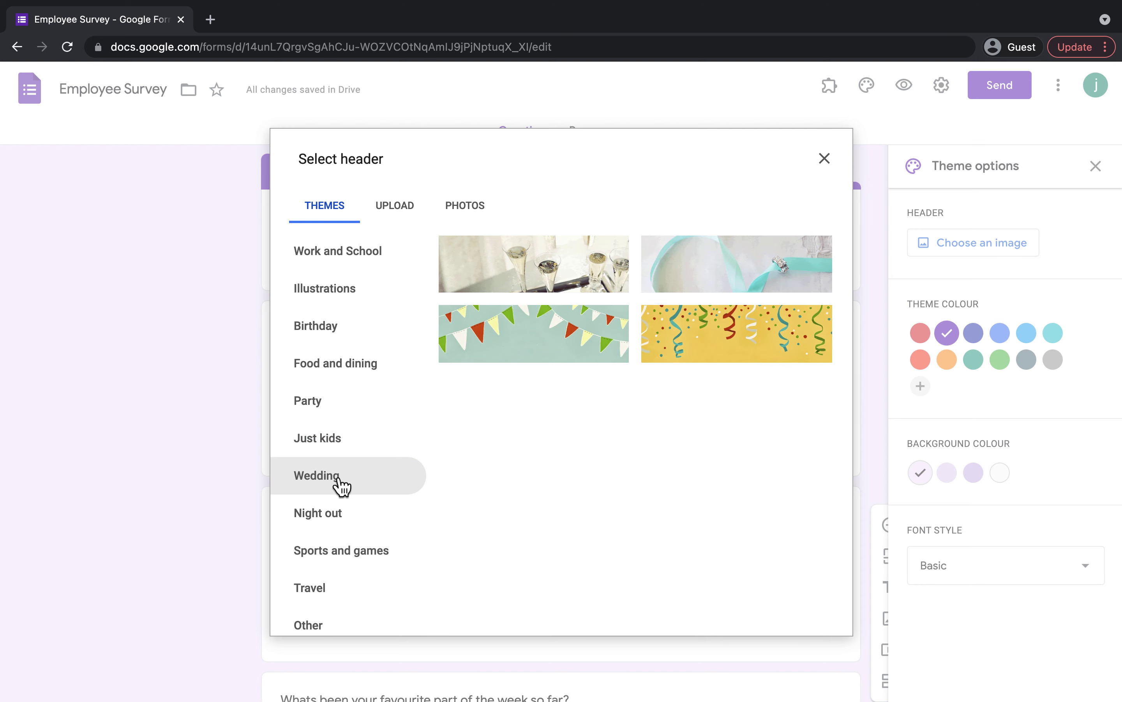
pyautogui.click(340, 515)
pyautogui.scroll(-2, 360, 349)
pyautogui.scroll(2, 361, 348)
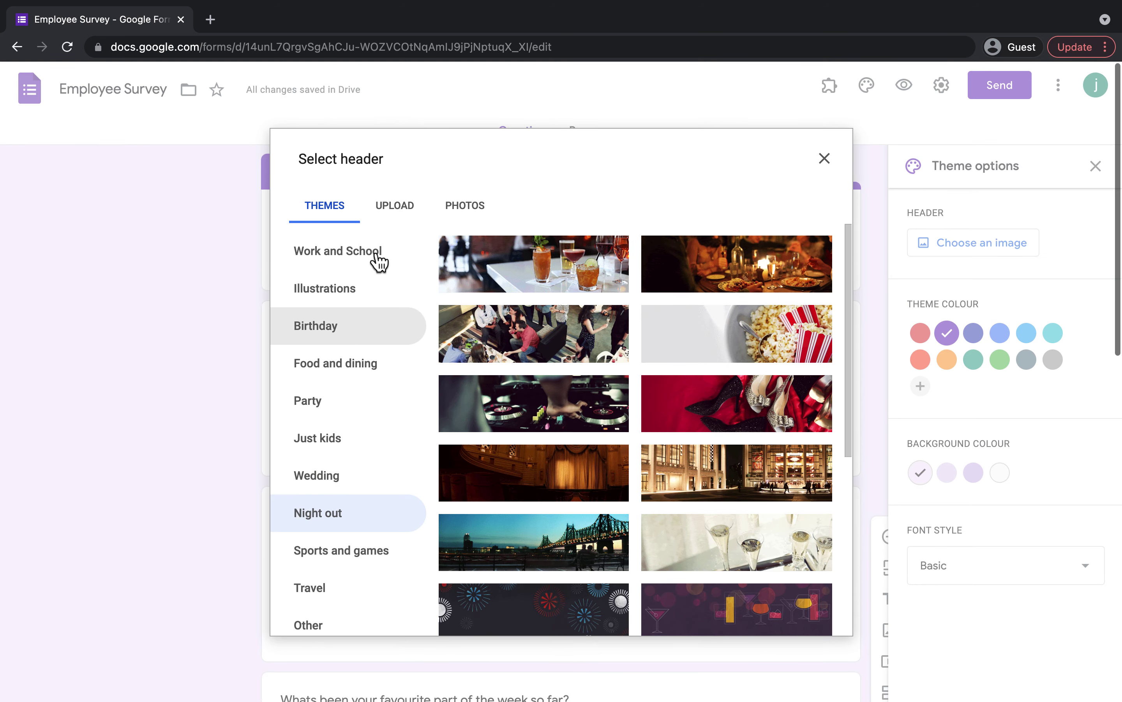
# Set the form's header to the bookshelf illustration from the Work and School themes.
pyautogui.click(375, 257)
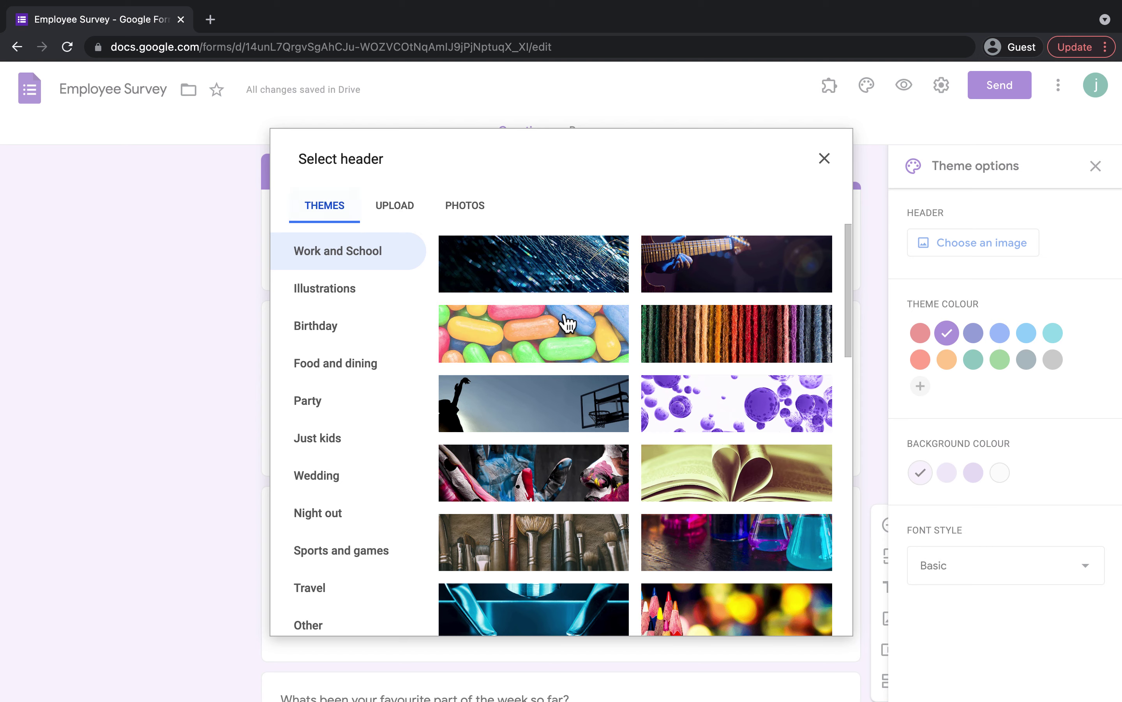
pyautogui.scroll(-5, 640, 425)
pyautogui.scroll(-12, 640, 424)
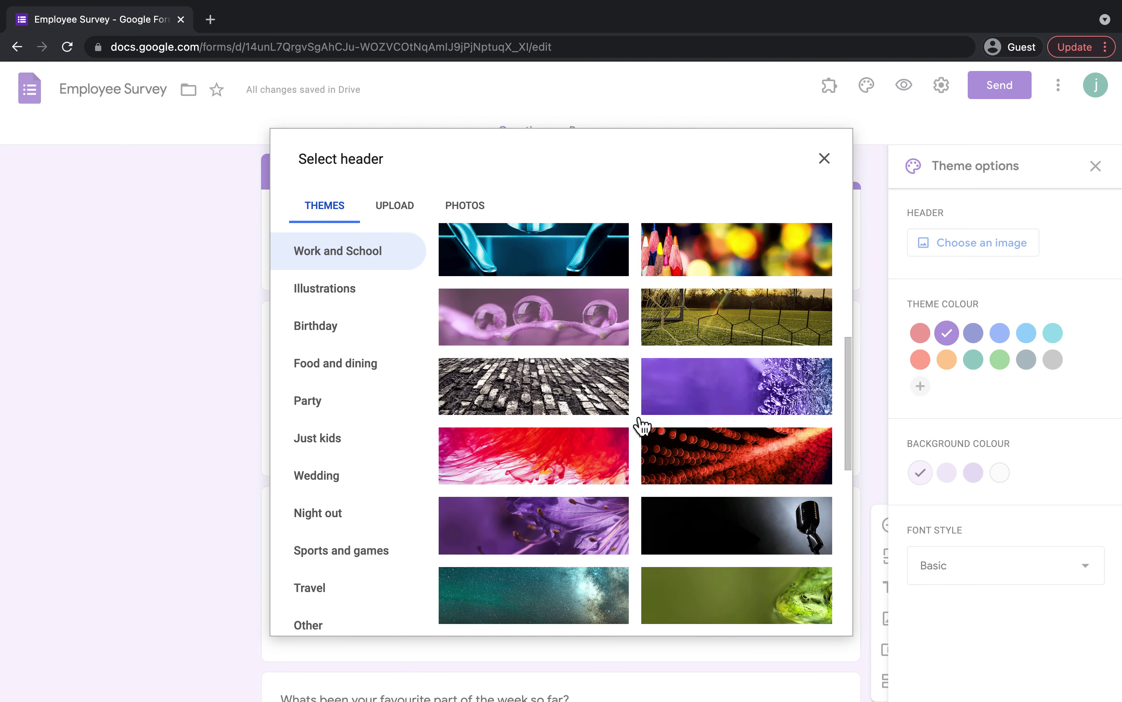
pyautogui.scroll(-2, 642, 426)
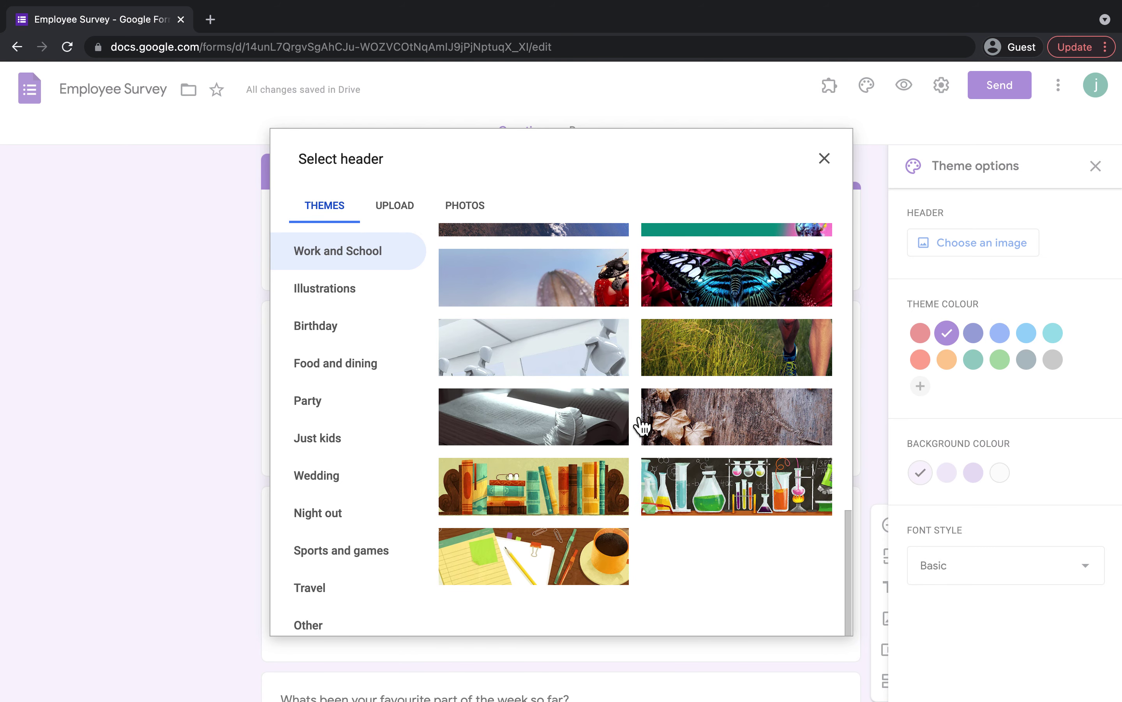
pyautogui.click(537, 499)
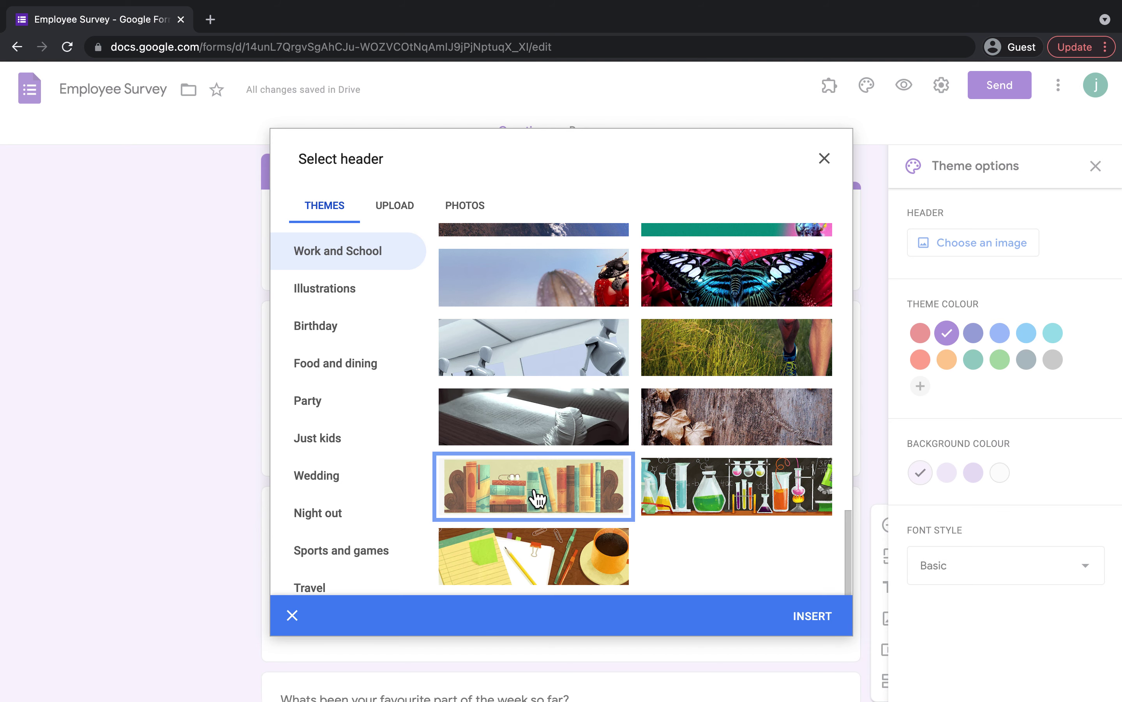
pyautogui.click(819, 621)
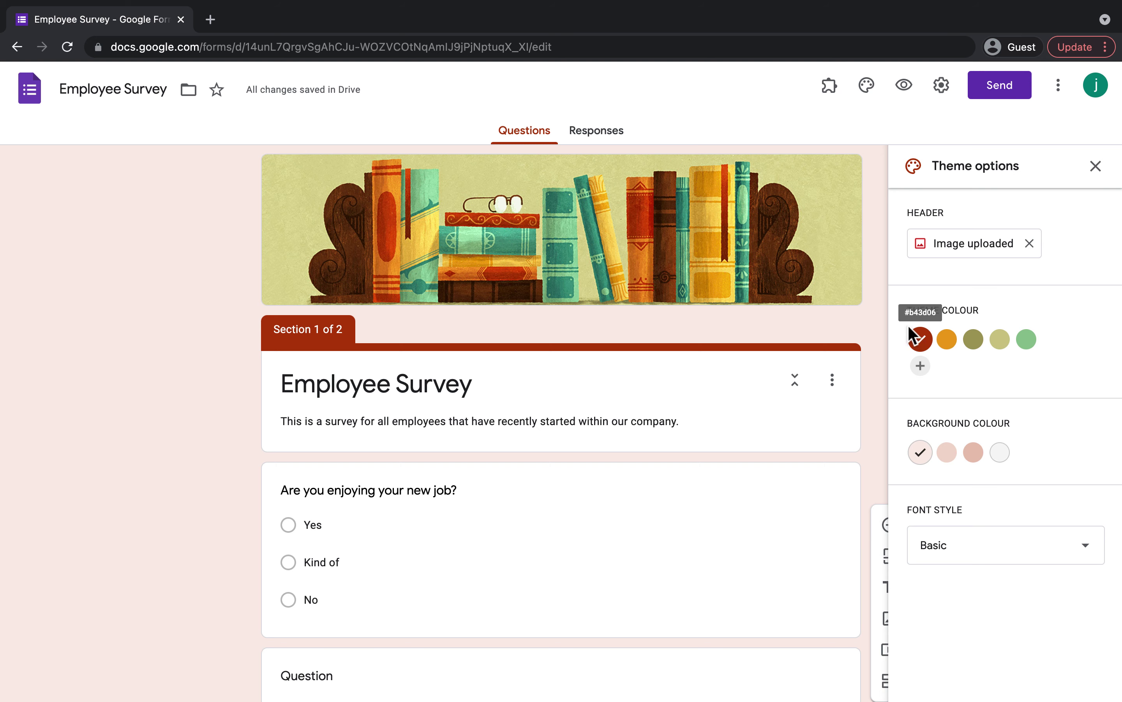
# Try the orange, olive, khaki and green theme colours and return to dark red #b43d06.
pyautogui.click(949, 346)
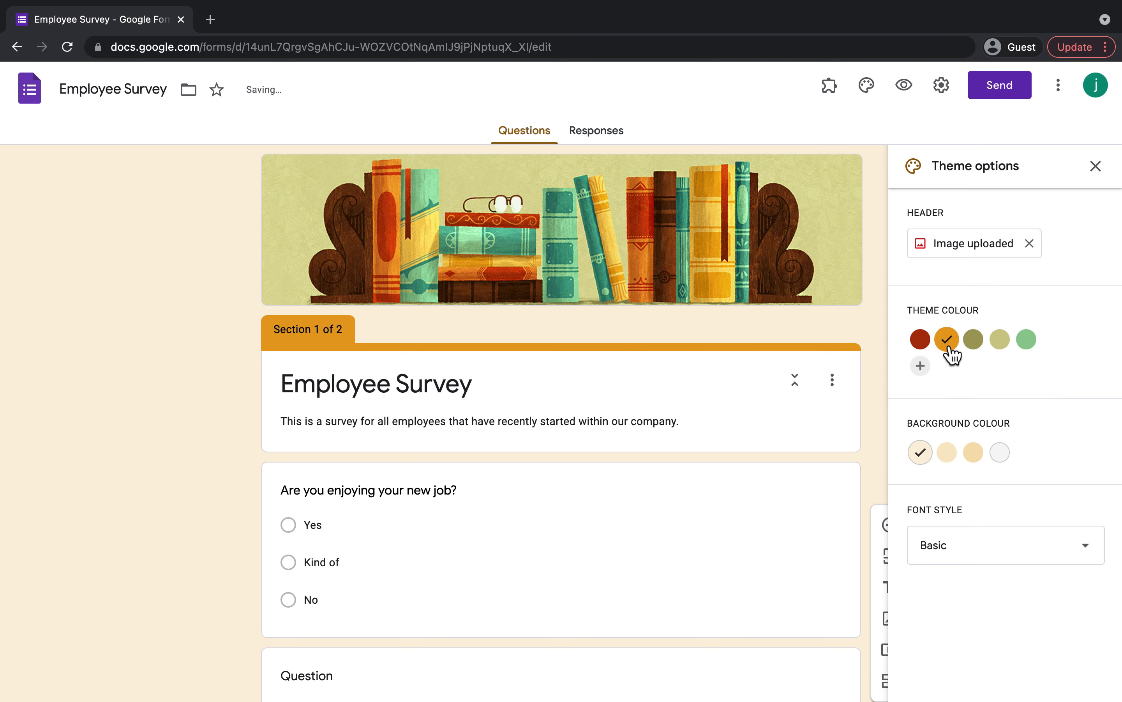
pyautogui.click(978, 346)
pyautogui.click(1002, 343)
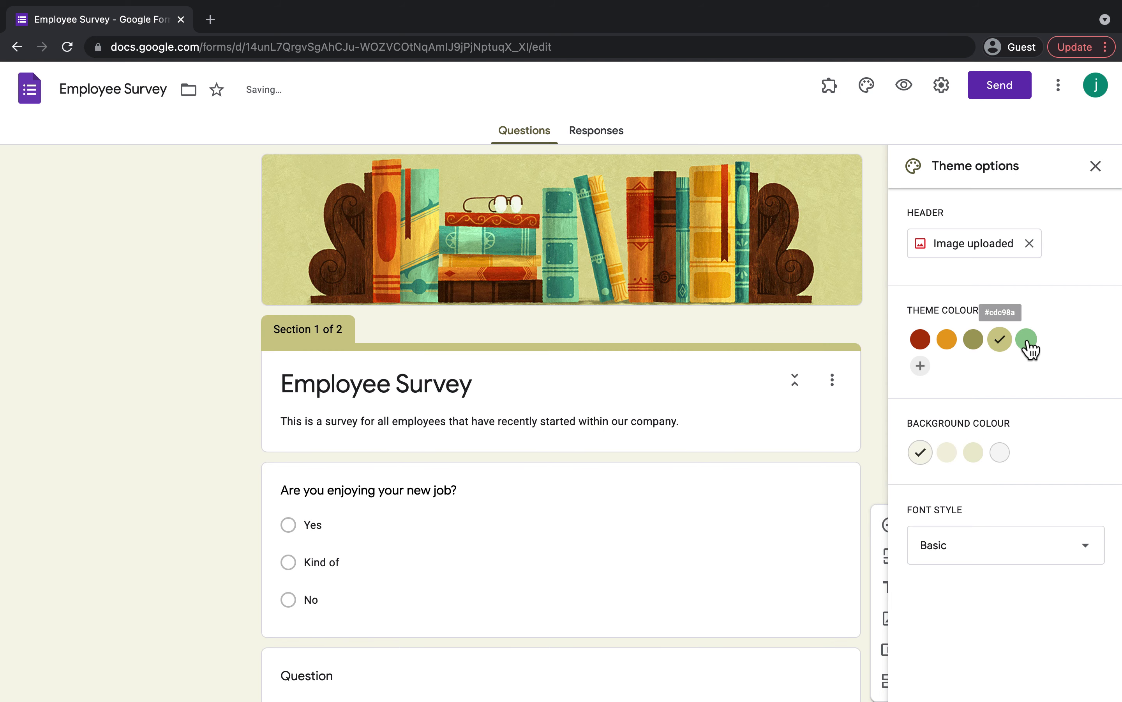
pyautogui.click(1036, 344)
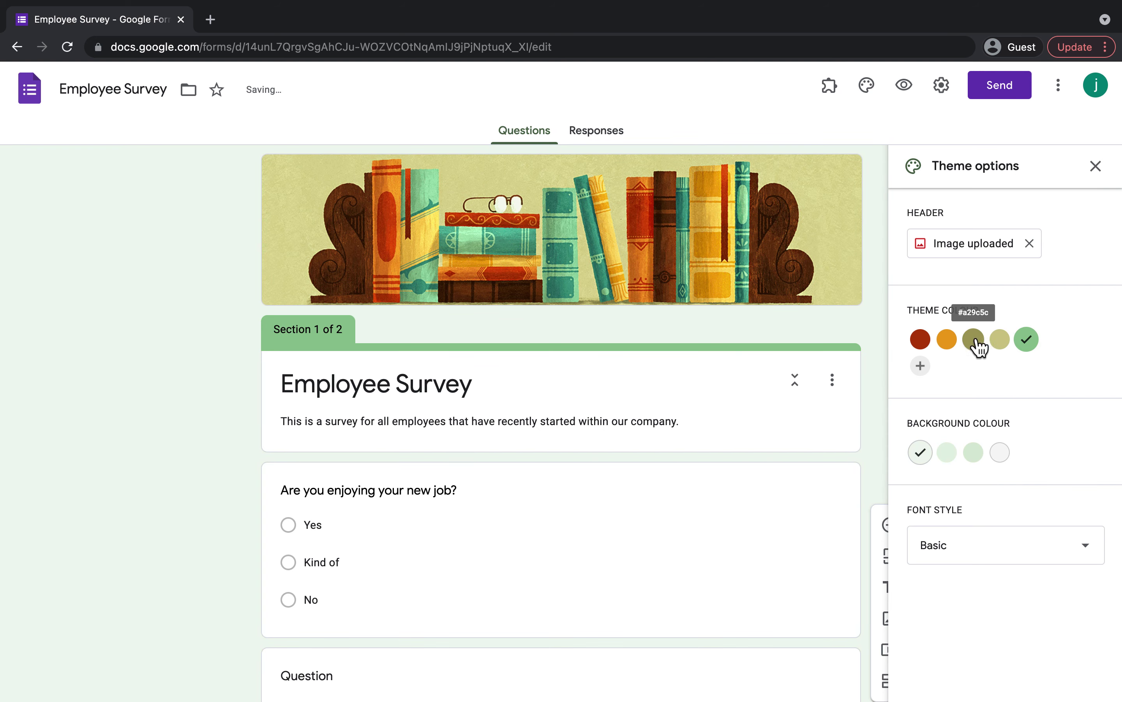
pyautogui.click(923, 347)
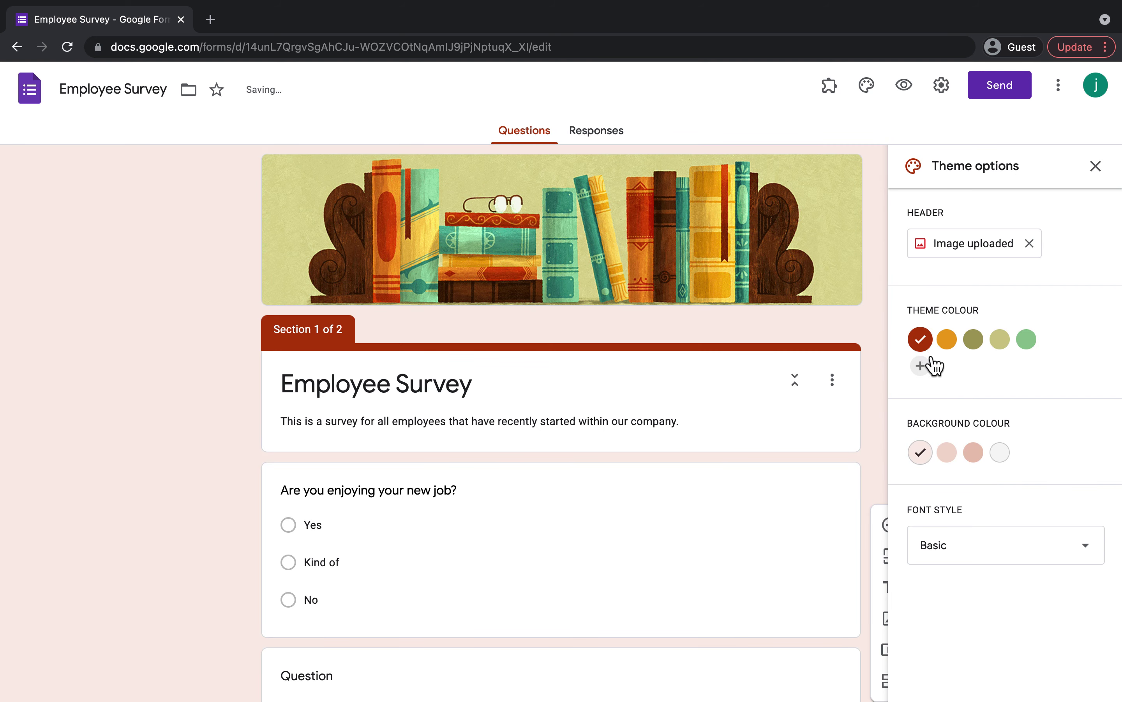
# Try the grey and dark background shades and set the background colour to the medium pink shade.
pyautogui.scroll(-2, 954, 394)
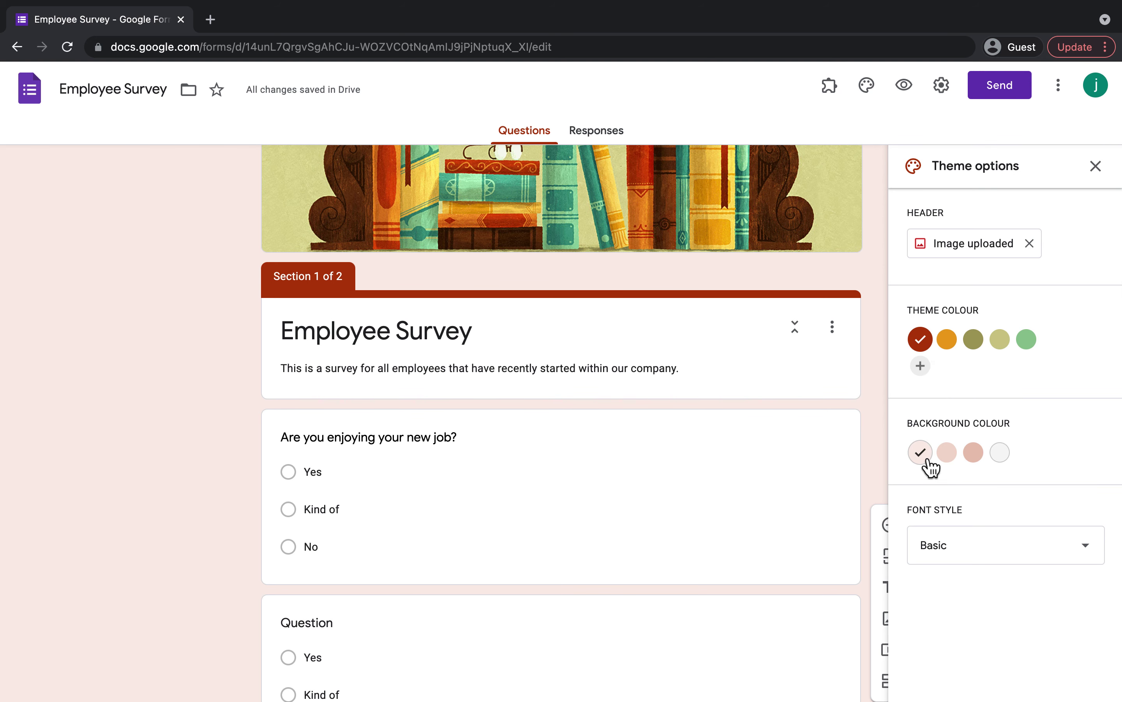
pyautogui.click(1001, 456)
pyautogui.click(978, 457)
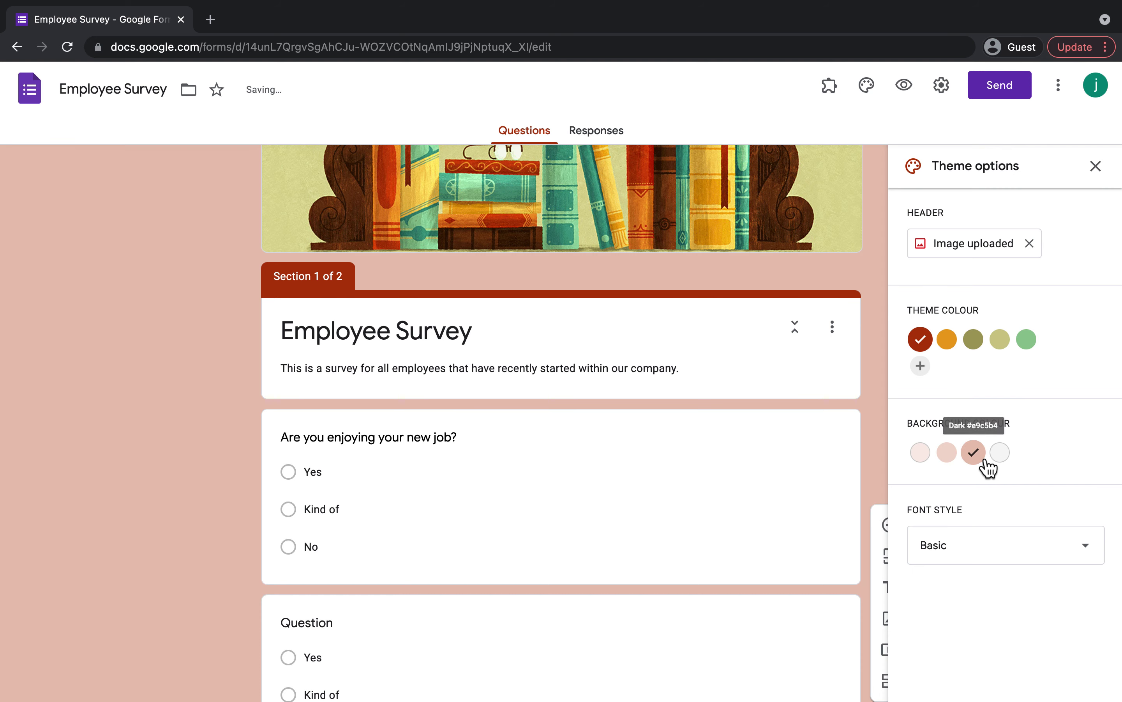
pyautogui.click(949, 455)
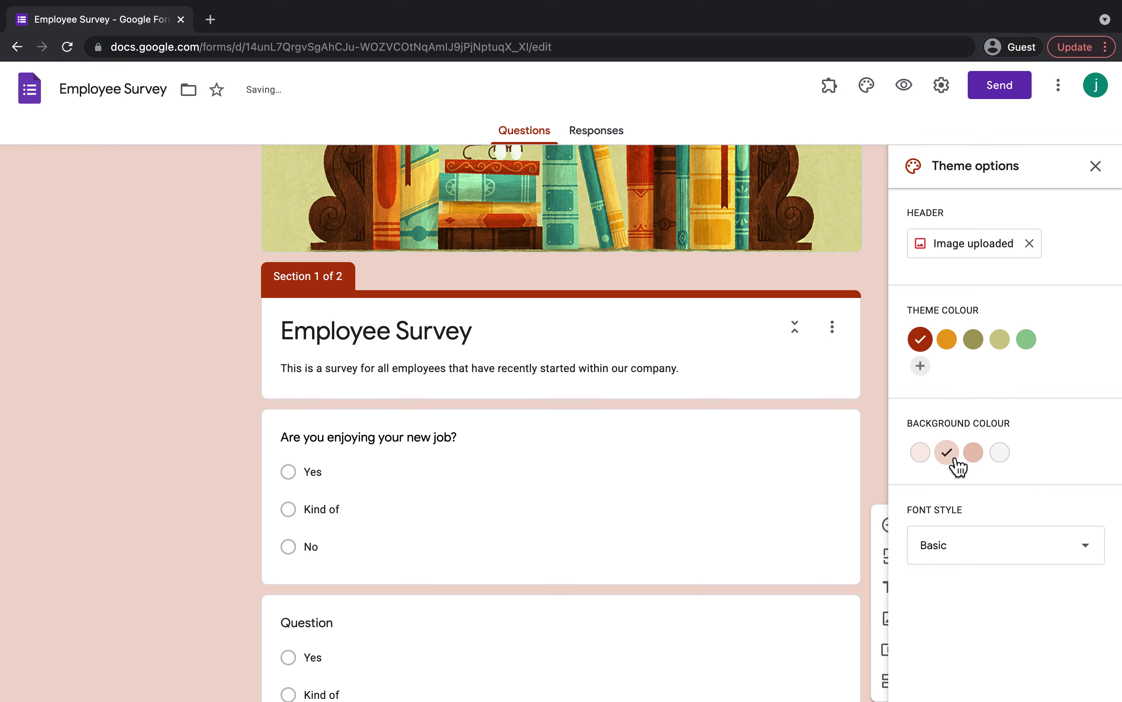
# Set the form's background colour to the lightest pink shade and its font style to Formal.
pyautogui.click(925, 457)
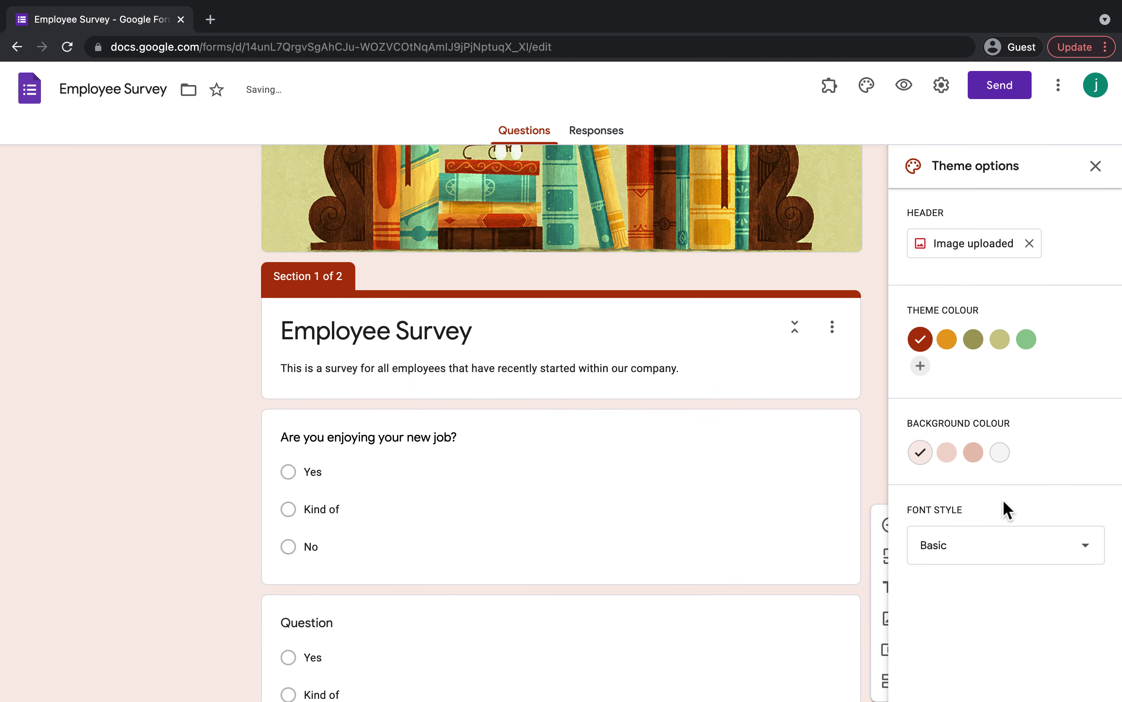
pyautogui.click(1024, 558)
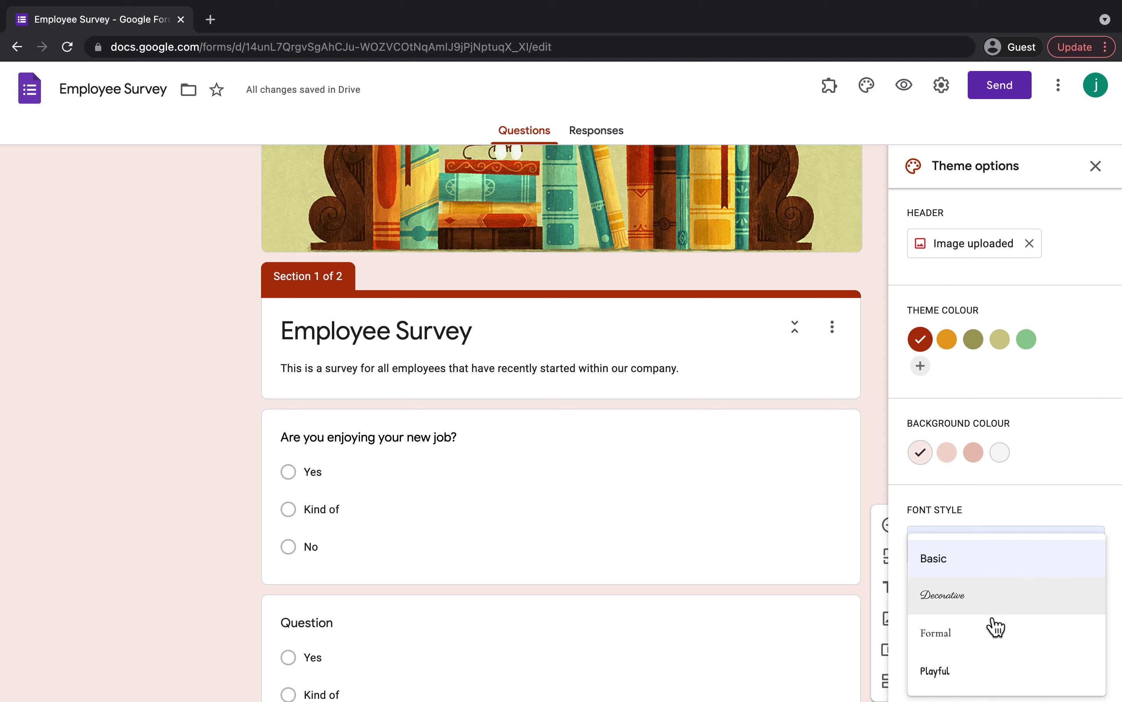
pyautogui.click(988, 643)
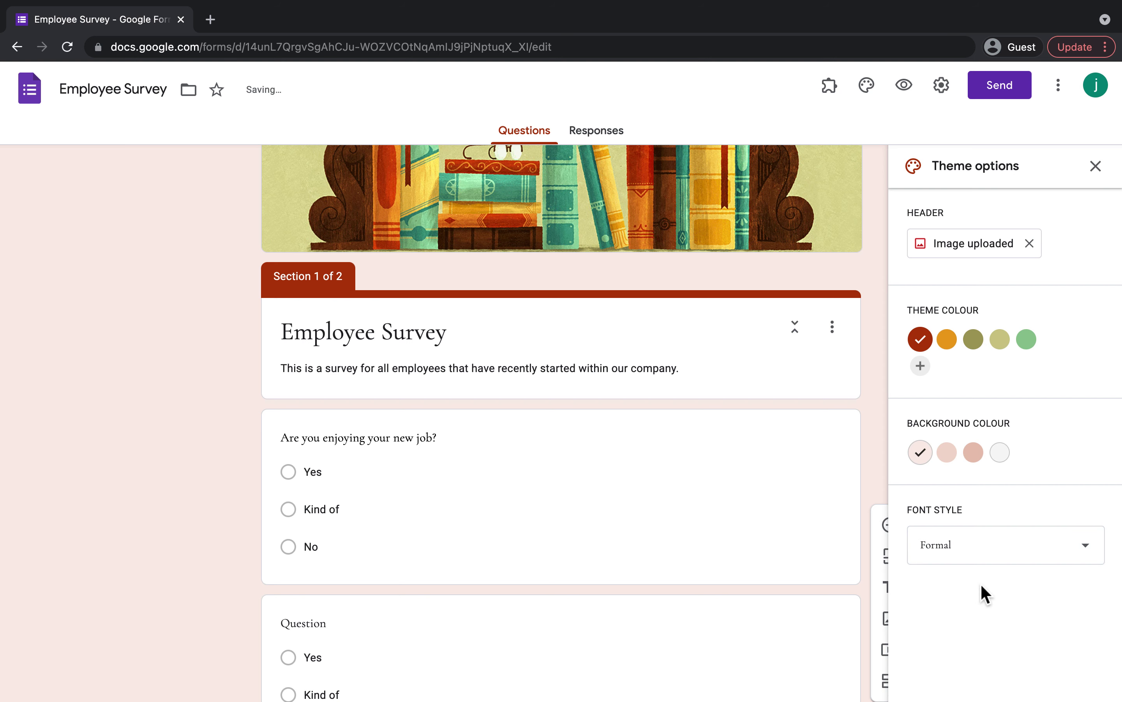
pyautogui.scroll(2, 784, 351)
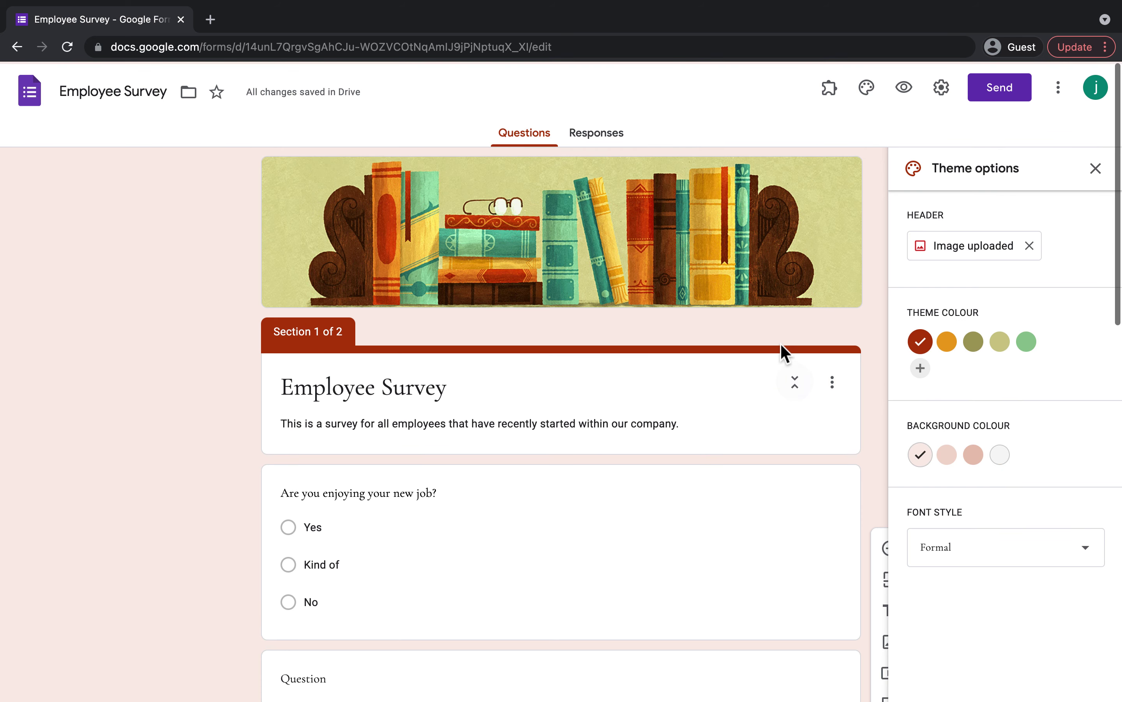
pyautogui.click(1096, 166)
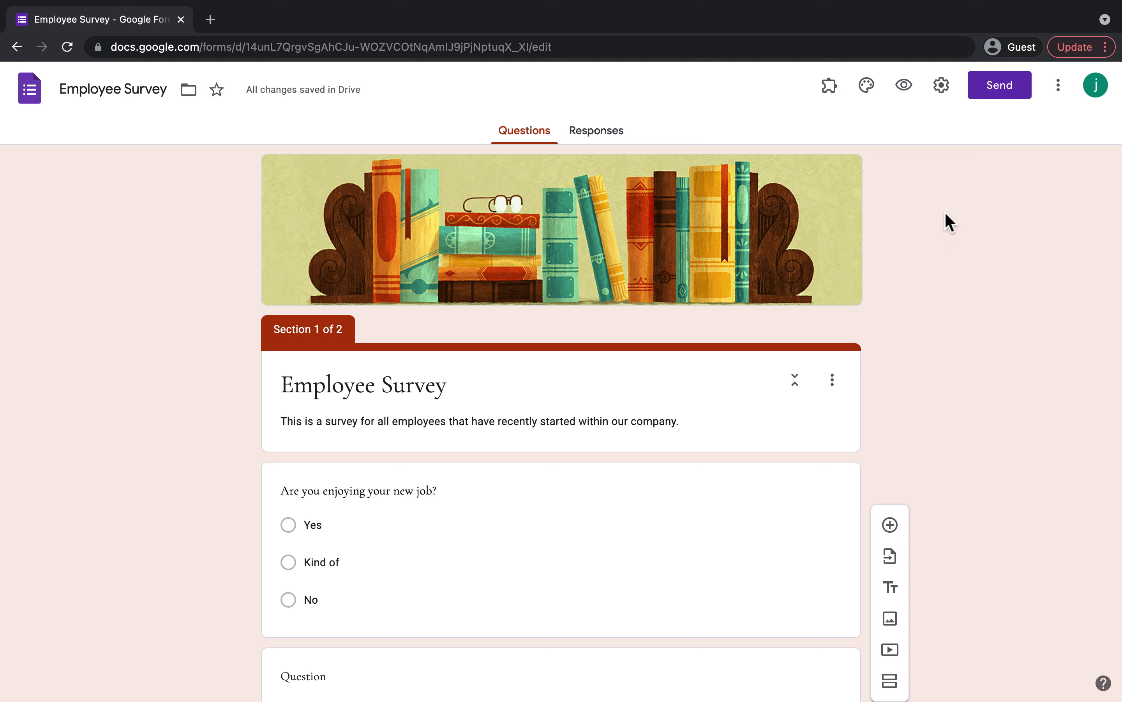
# Preview the form with trial answers Yes, No and "hjgjhjhjg", and return to editing without submitting them.
pyautogui.click(910, 95)
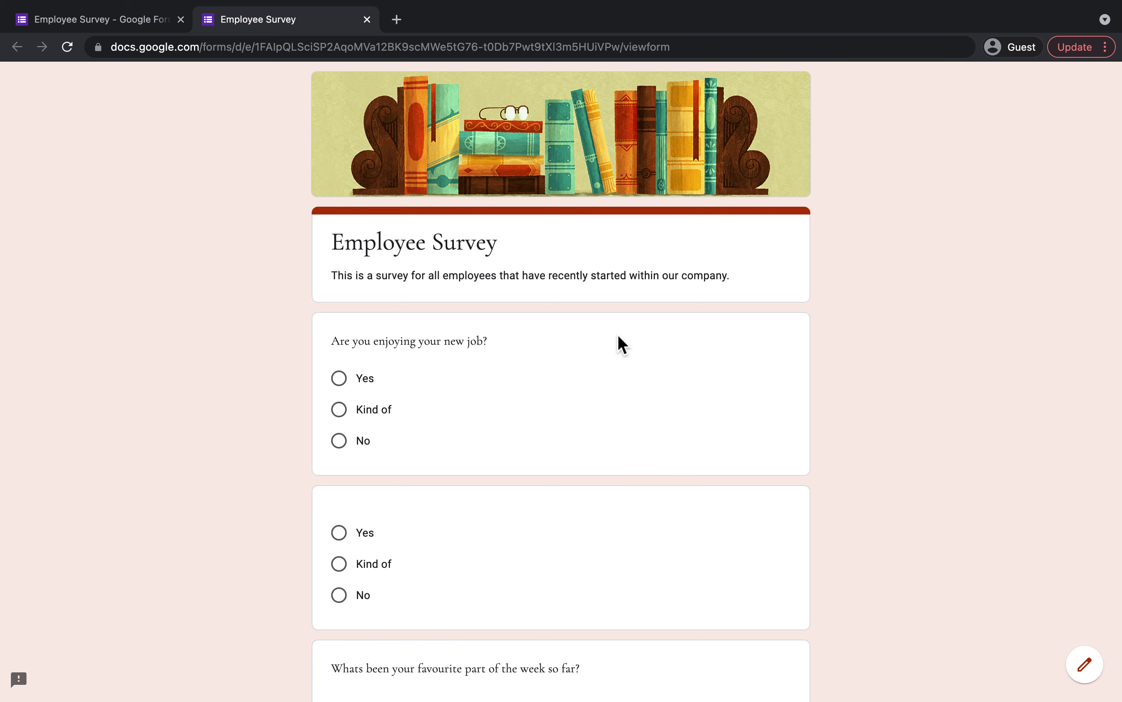
pyautogui.scroll(-3, 617, 343)
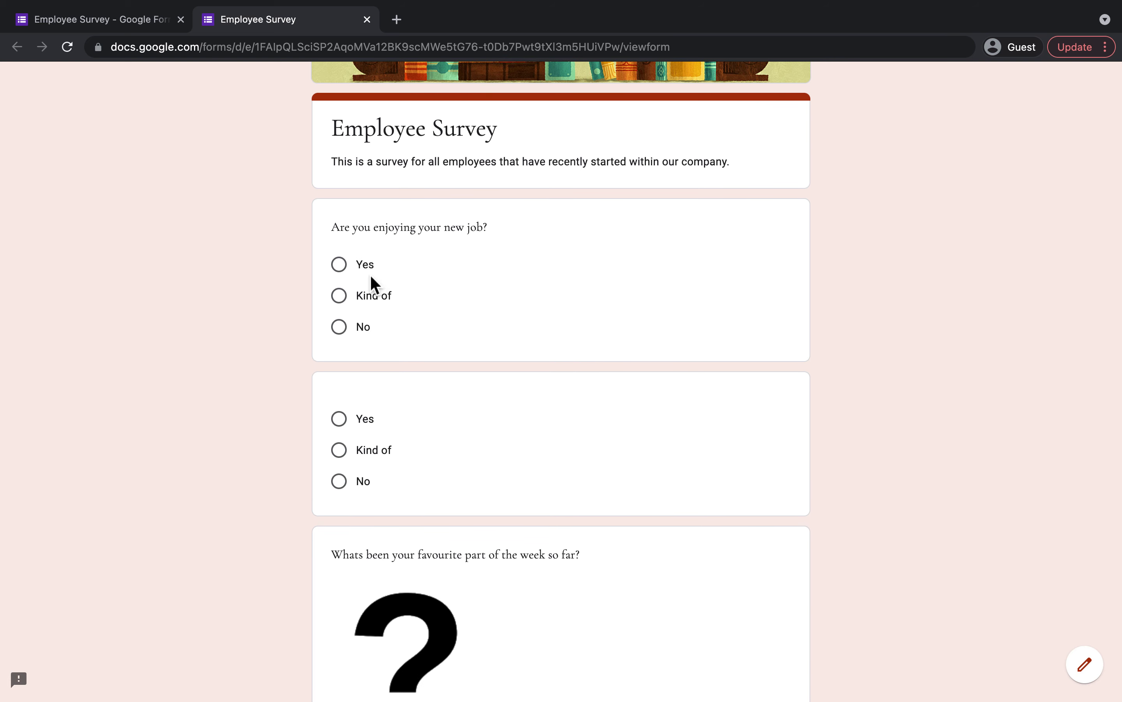
pyautogui.click(339, 265)
pyautogui.scroll(-3, 385, 334)
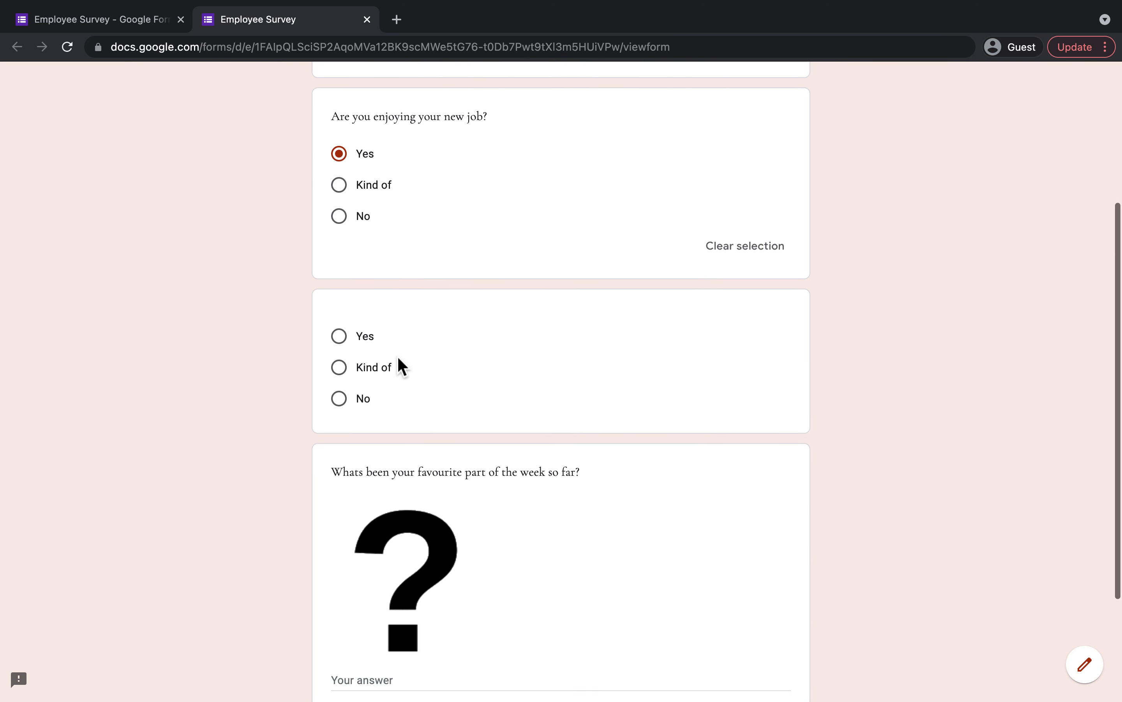
pyautogui.click(339, 394)
pyautogui.scroll(-4, 336, 404)
pyautogui.click(360, 519)
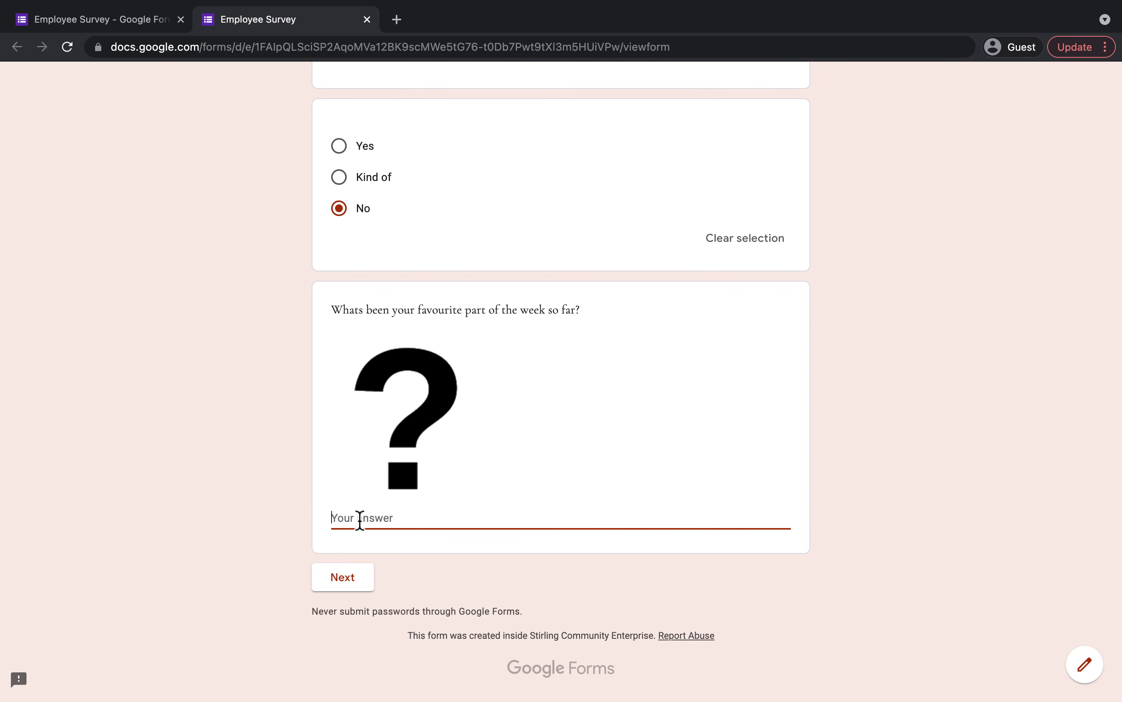
pyautogui.write('hjgjhjhjg')
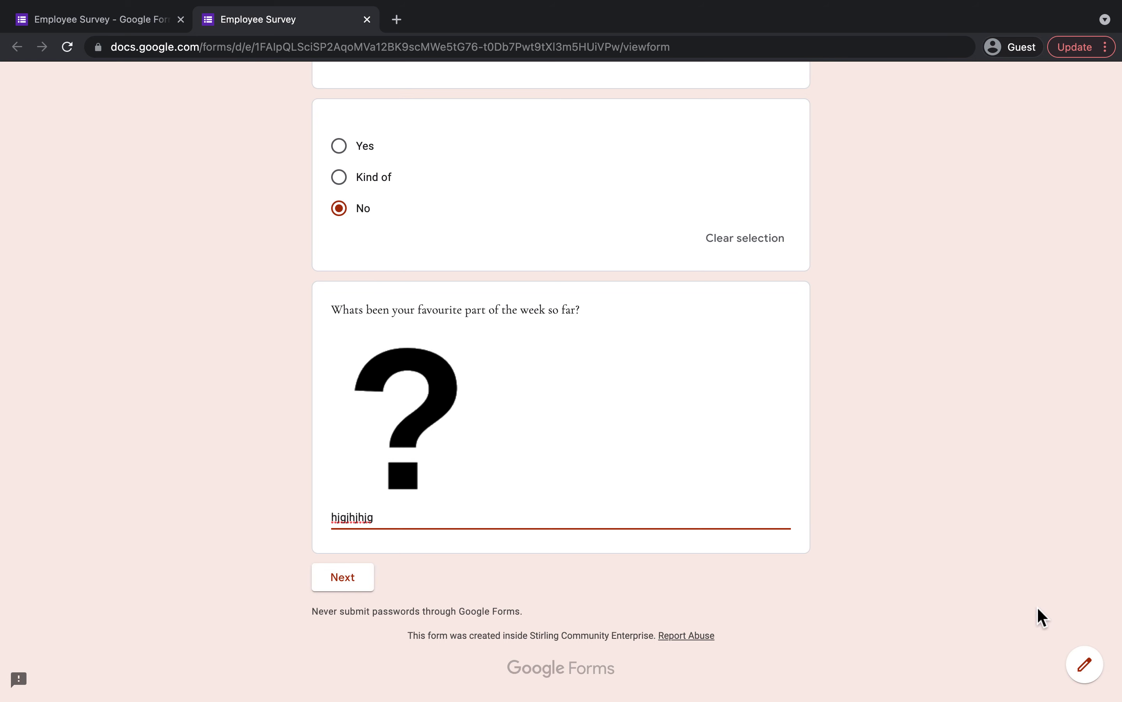
pyautogui.click(1090, 668)
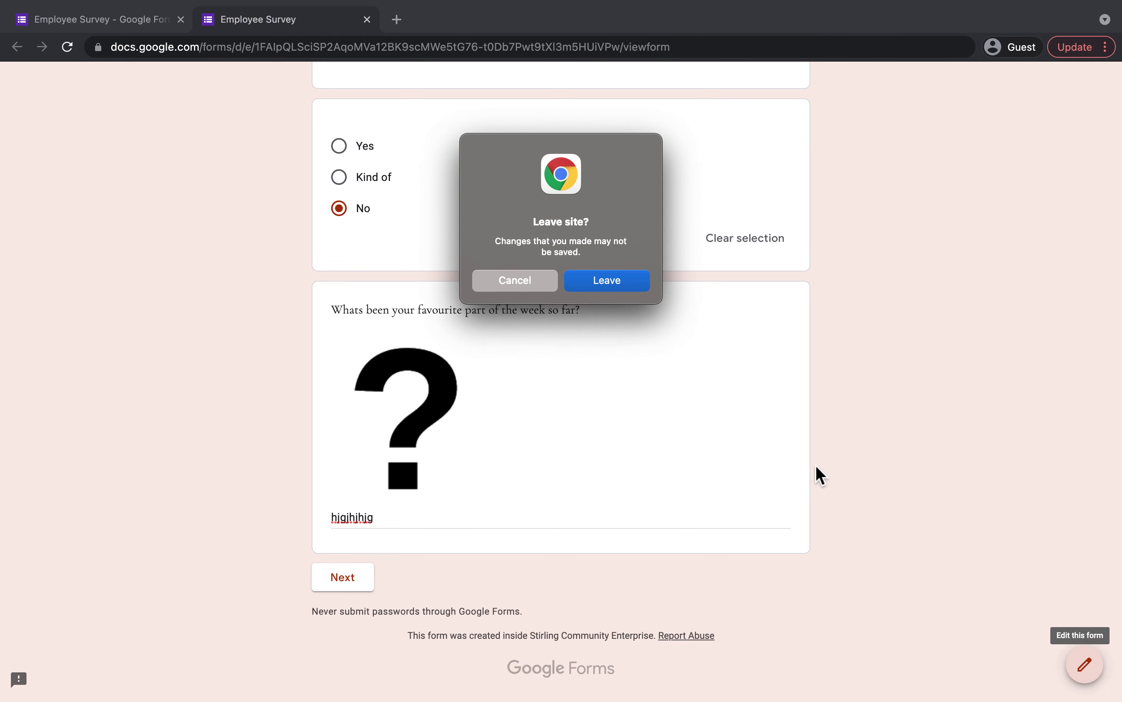
pyautogui.click(626, 283)
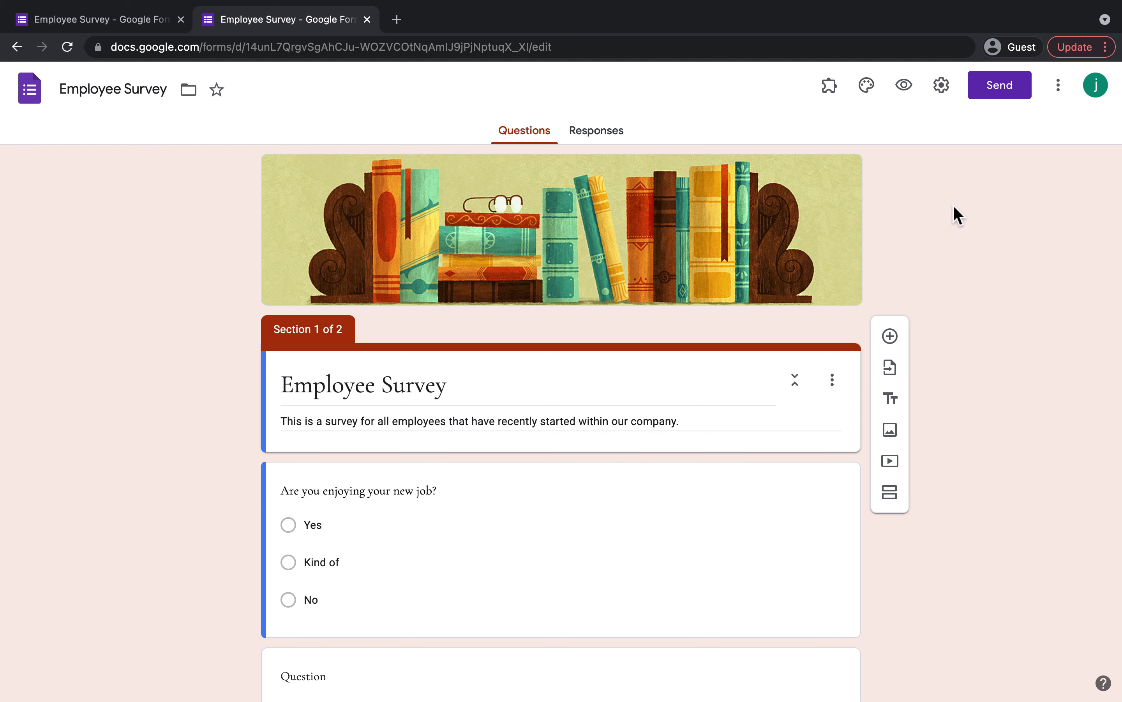
# Review the form's General and Quizzes settings without changing them.
pyautogui.click(949, 104)
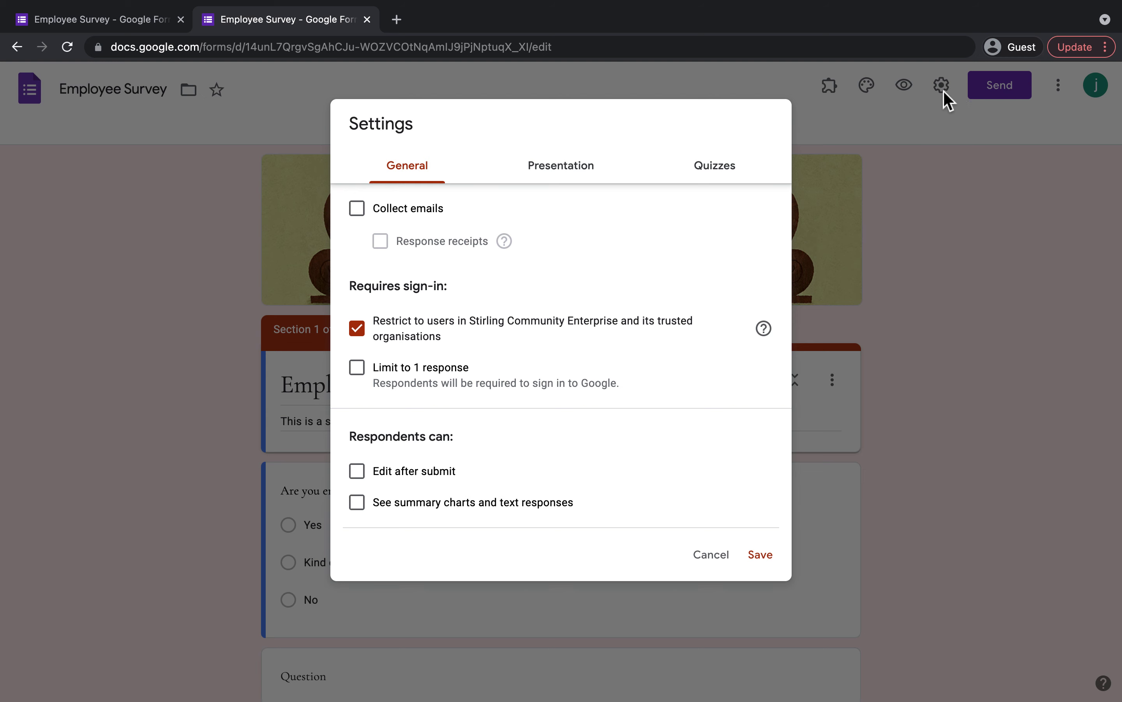
pyautogui.click(738, 170)
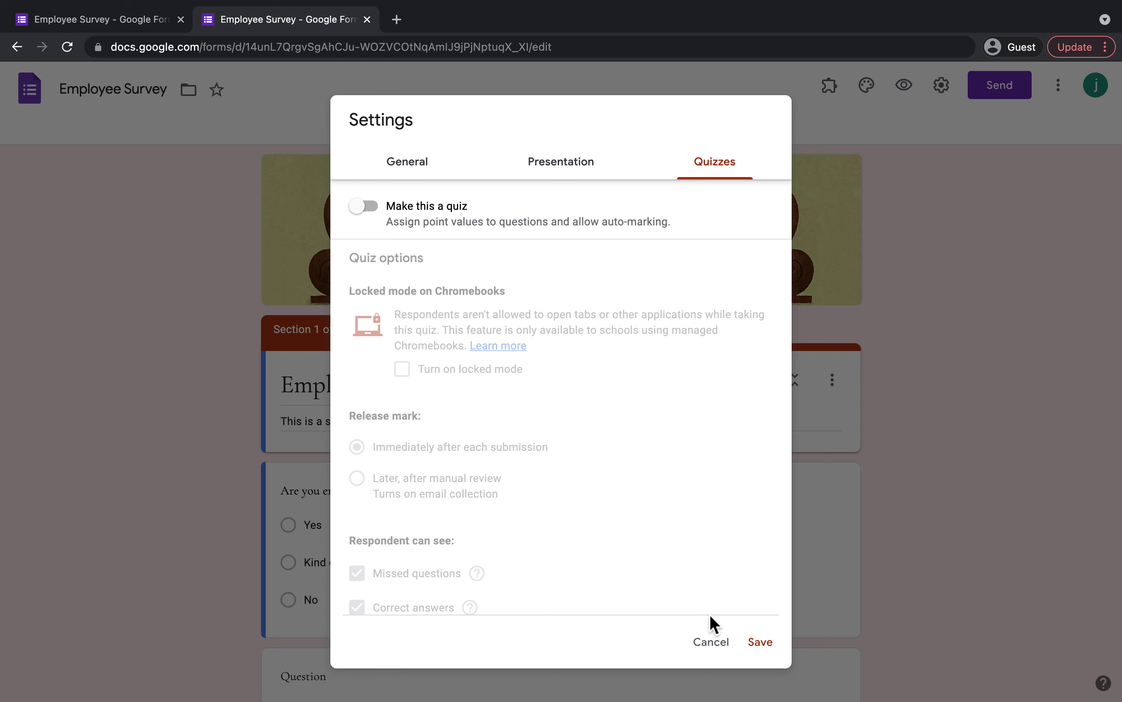
pyautogui.click(711, 648)
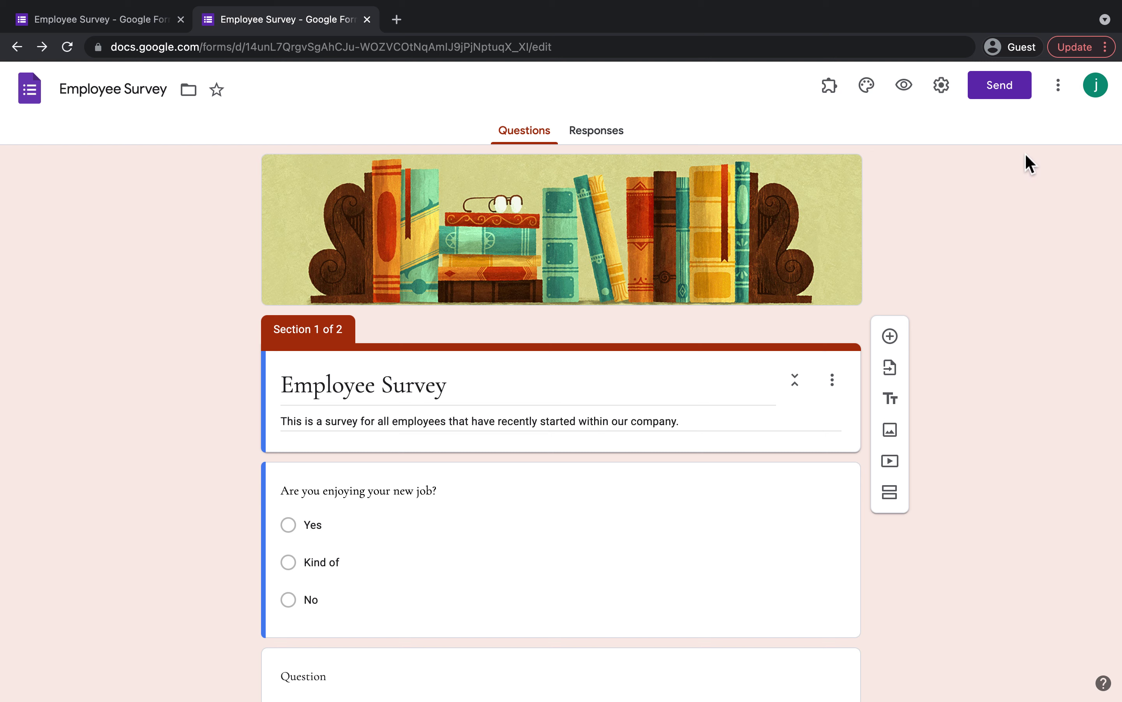
# Try adding the first suggested contact as a form collaborator with the Editor role, without sending the invitation.
pyautogui.click(1058, 85)
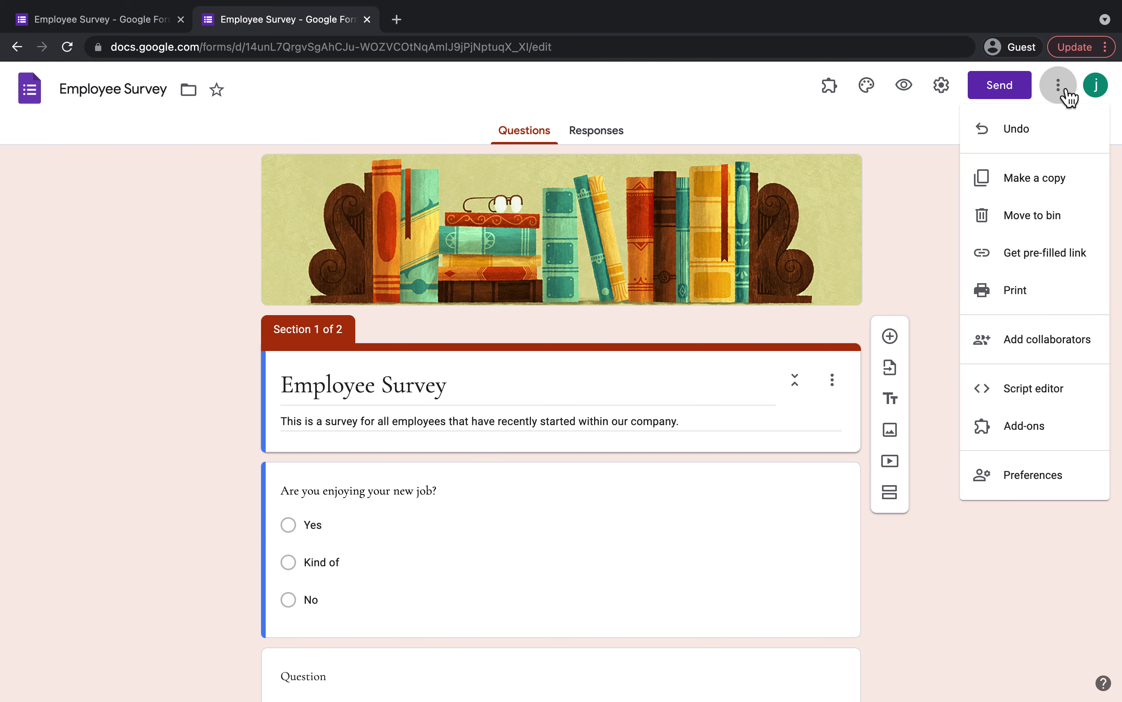
pyautogui.click(1058, 355)
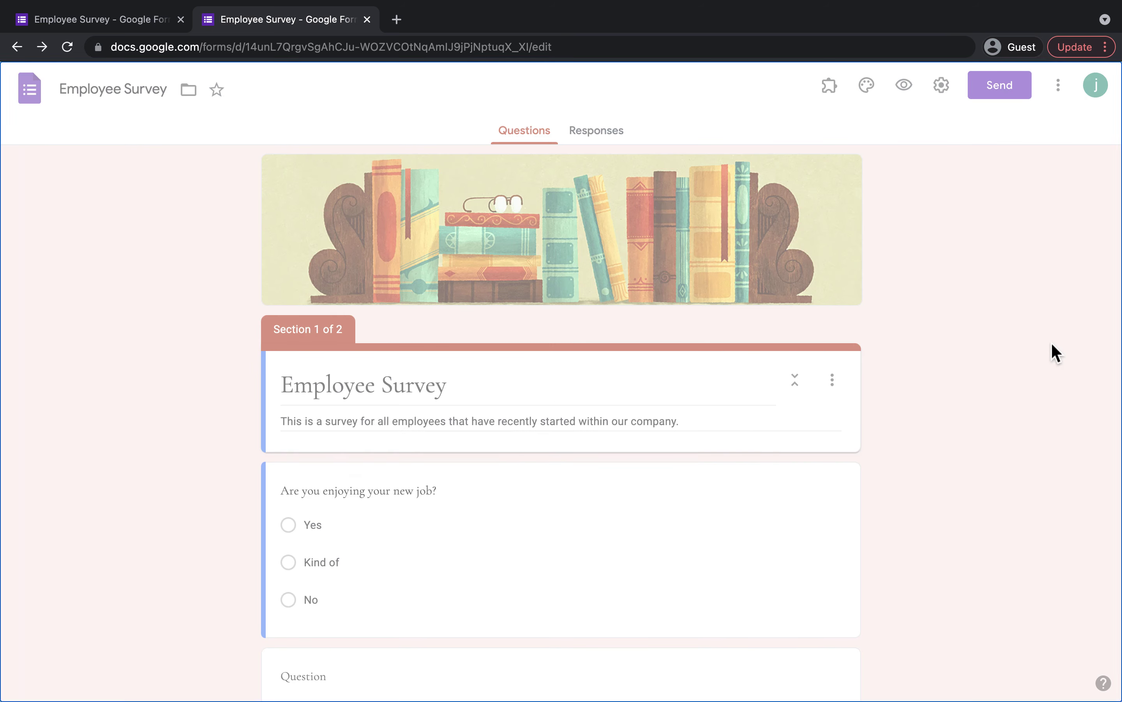
pyautogui.click(567, 314)
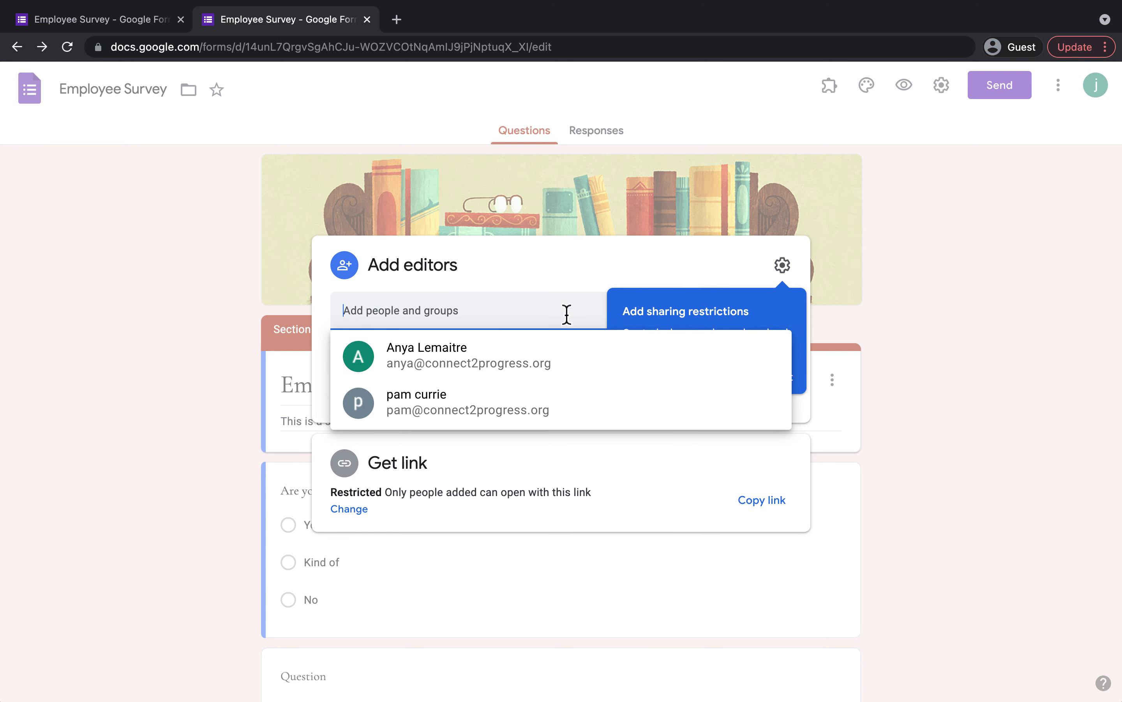
pyautogui.click(541, 360)
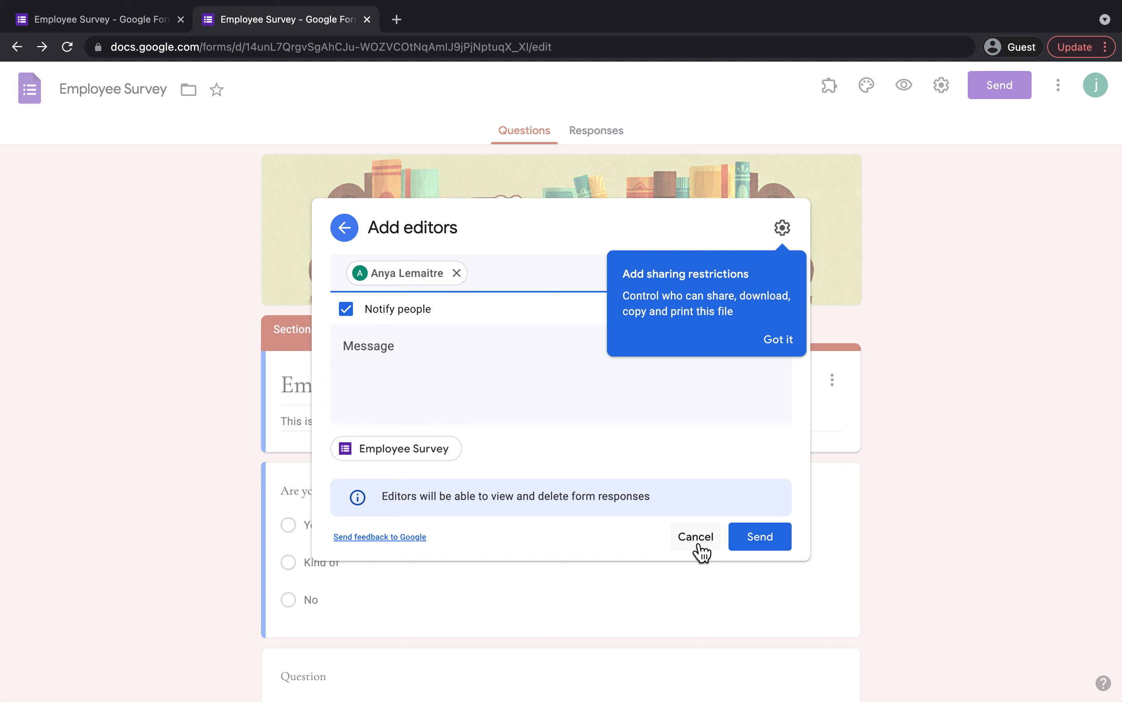
pyautogui.click(794, 347)
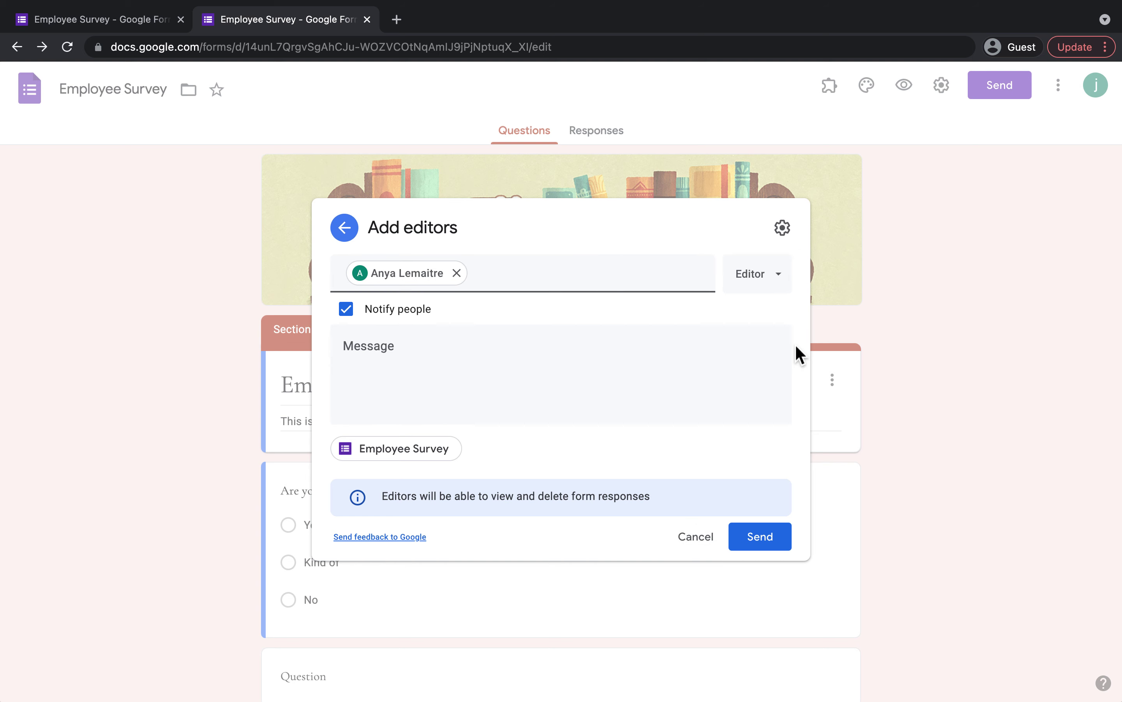
pyautogui.click(784, 280)
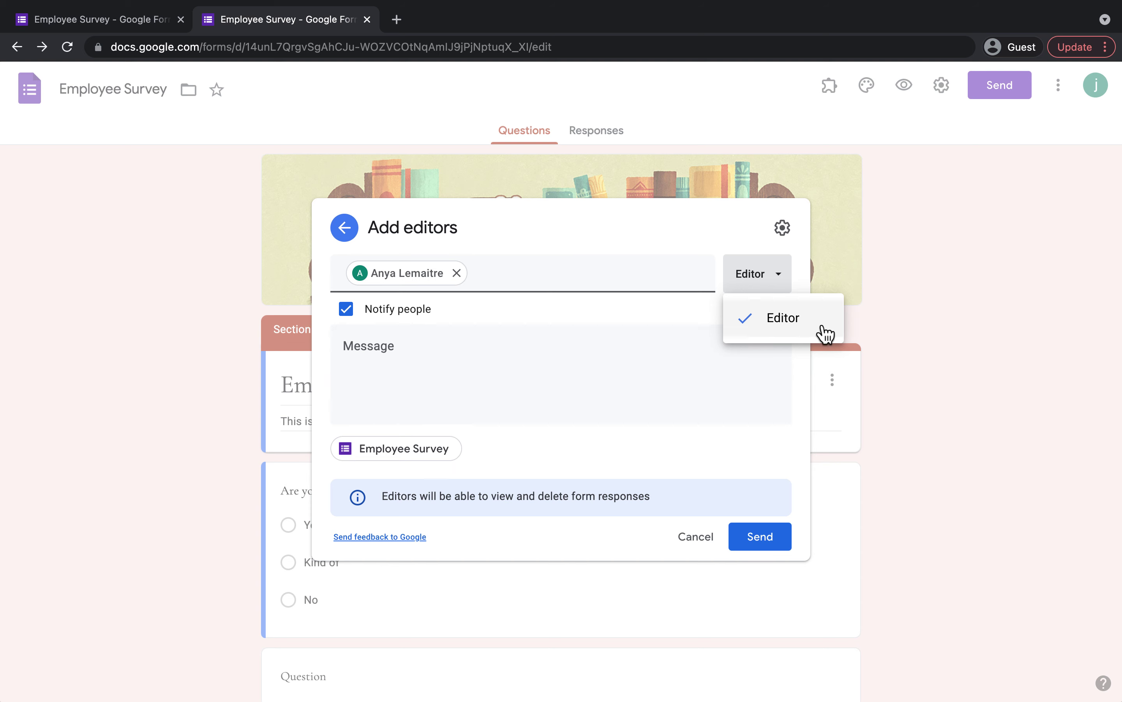
pyautogui.click(715, 251)
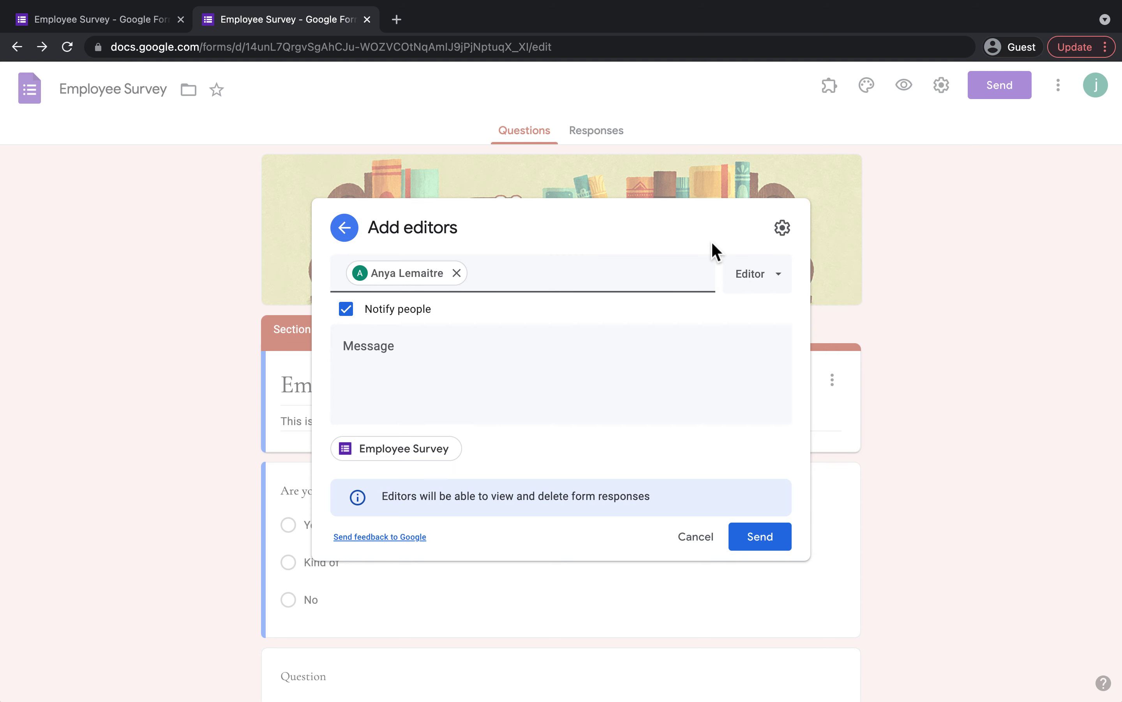
pyautogui.click(695, 538)
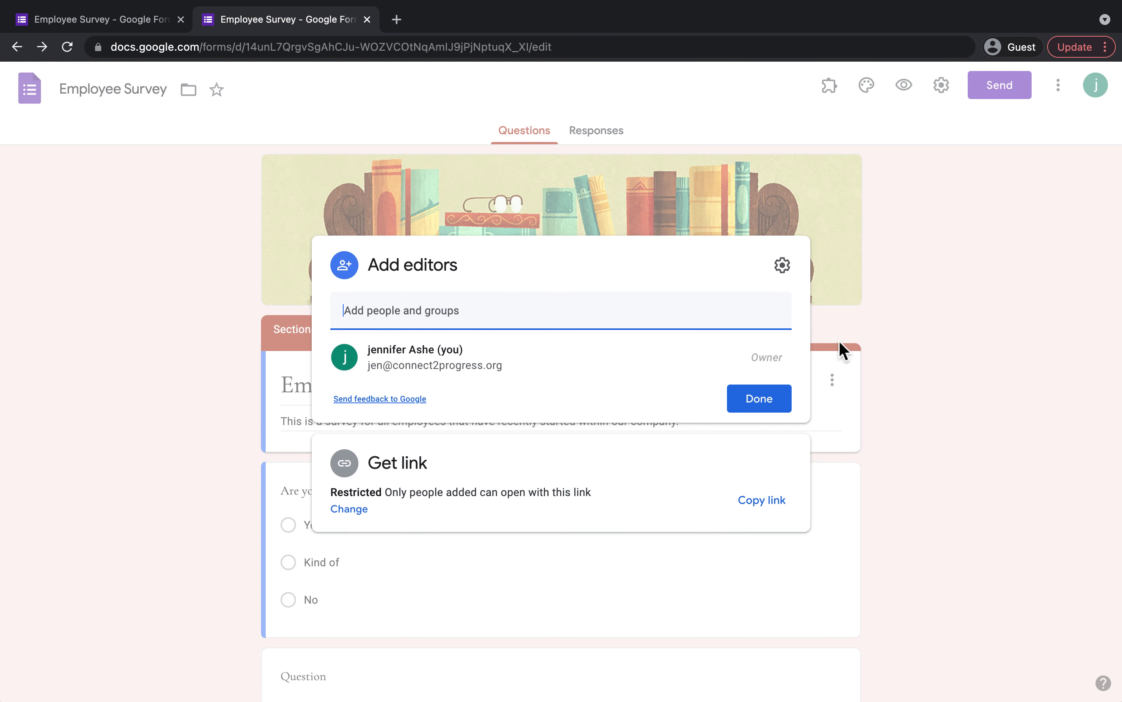
pyautogui.click(769, 404)
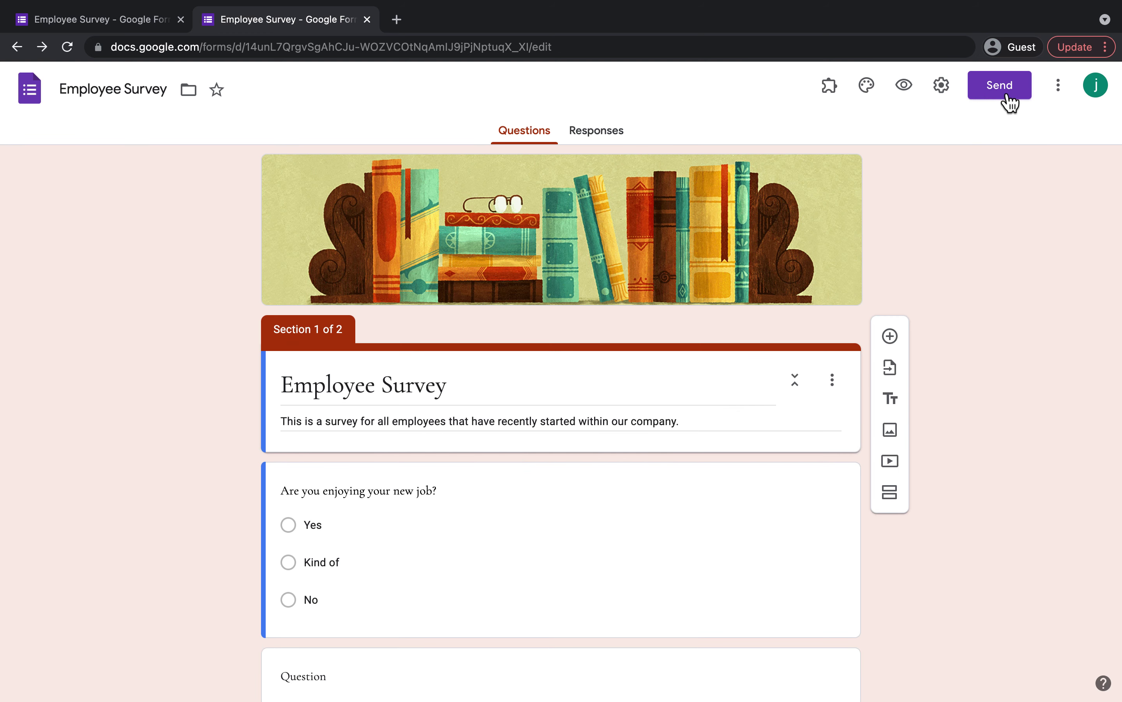
# Examine the email, link and embed HTML options for sending the form, without sending it.
pyautogui.click(1008, 100)
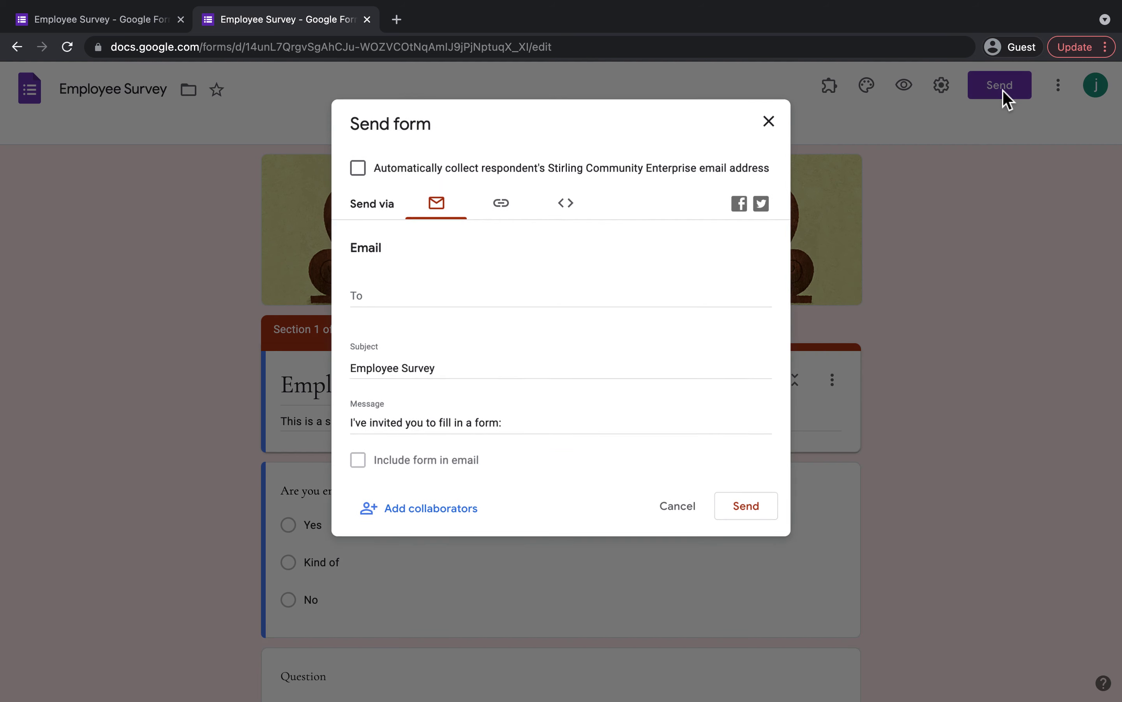
pyautogui.click(474, 293)
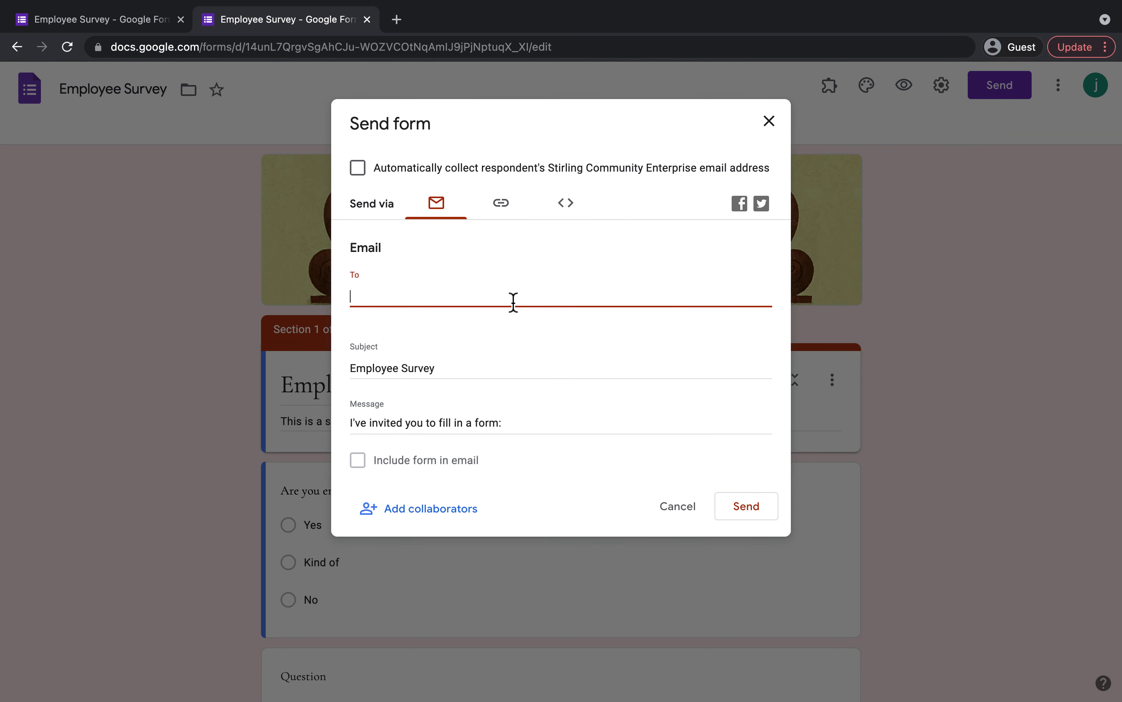
pyautogui.click(543, 426)
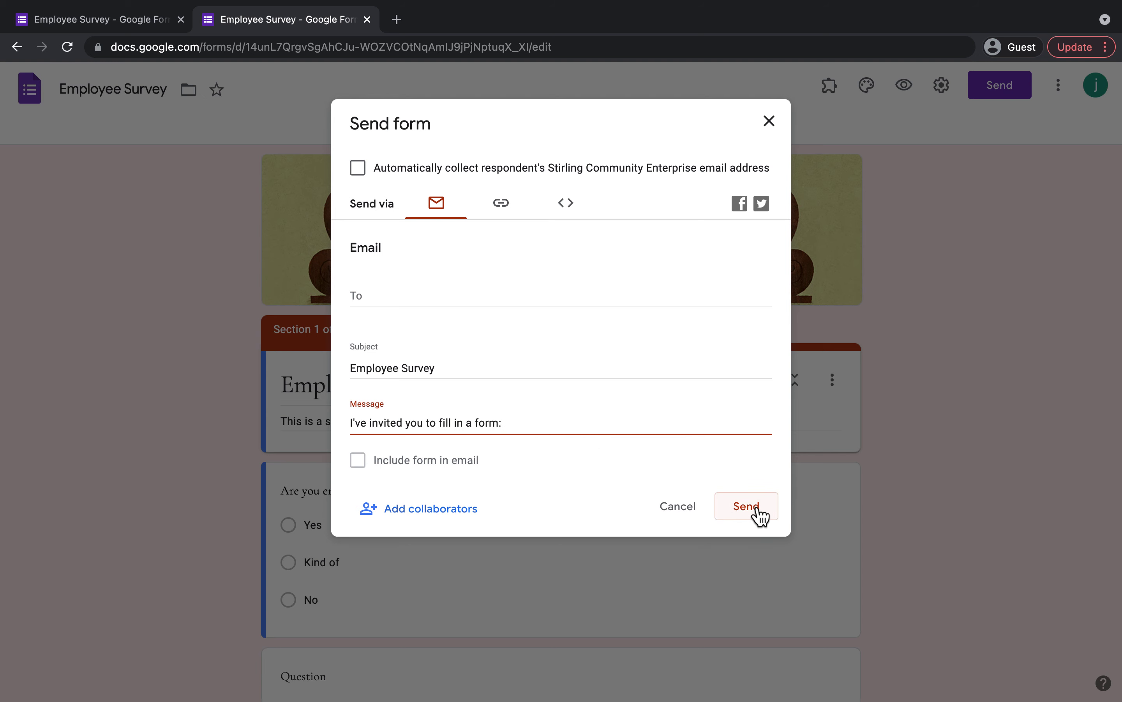
pyautogui.click(502, 204)
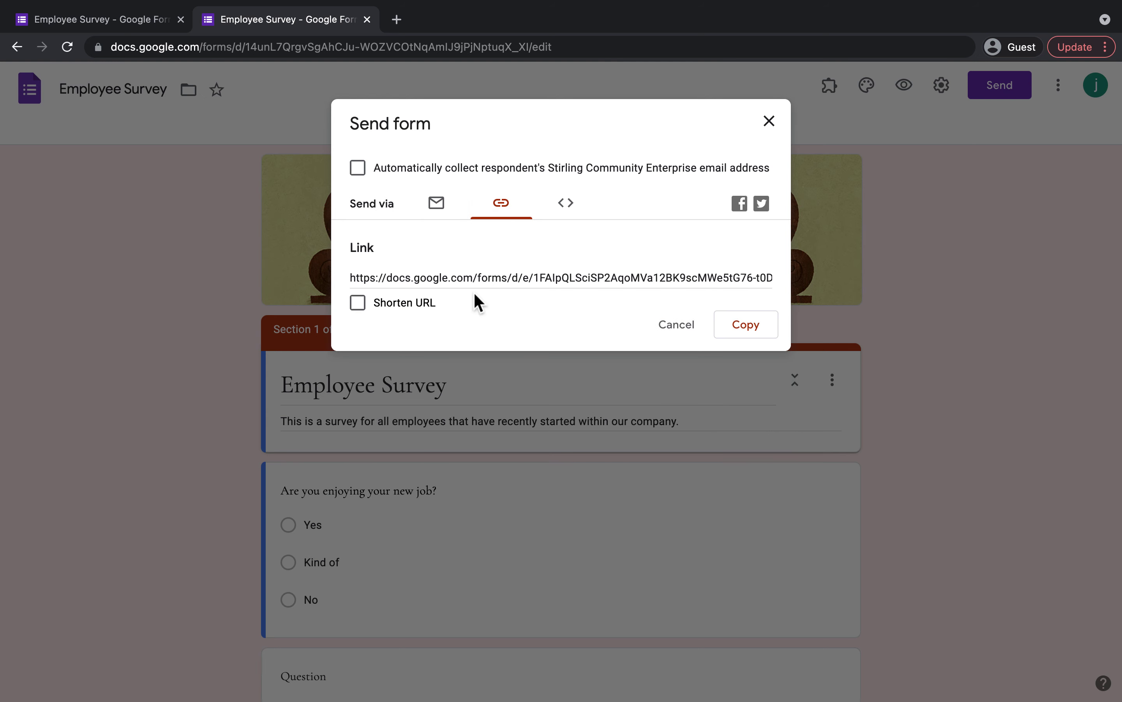
pyautogui.click(574, 205)
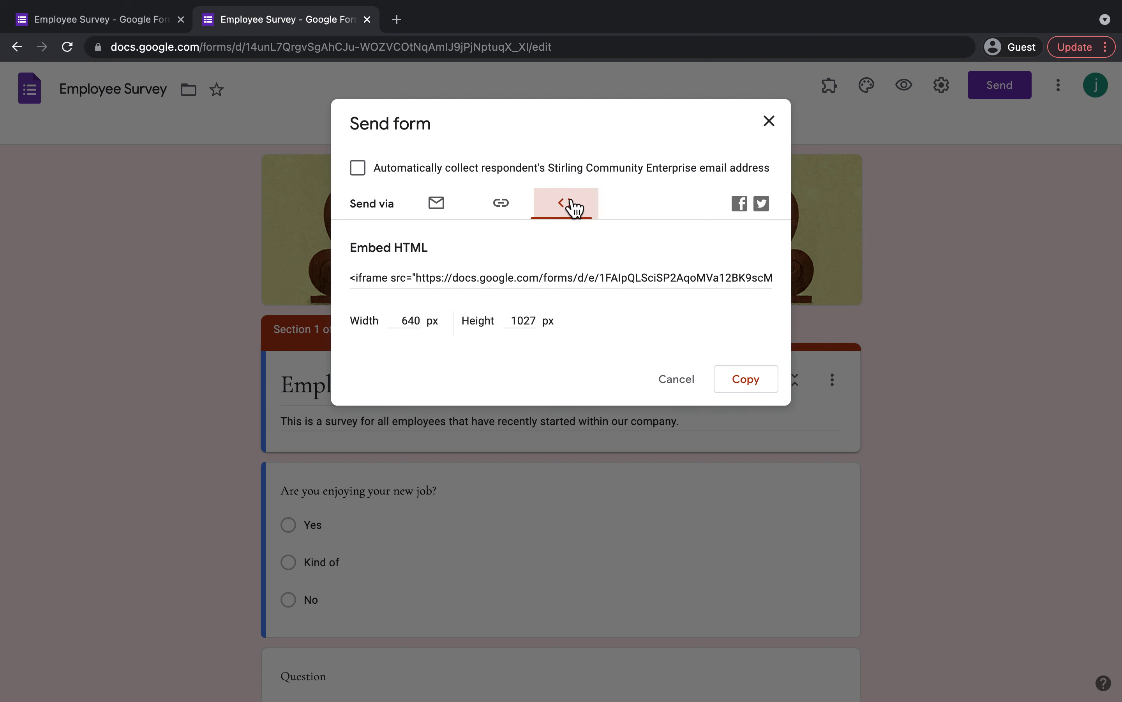
pyautogui.click(523, 215)
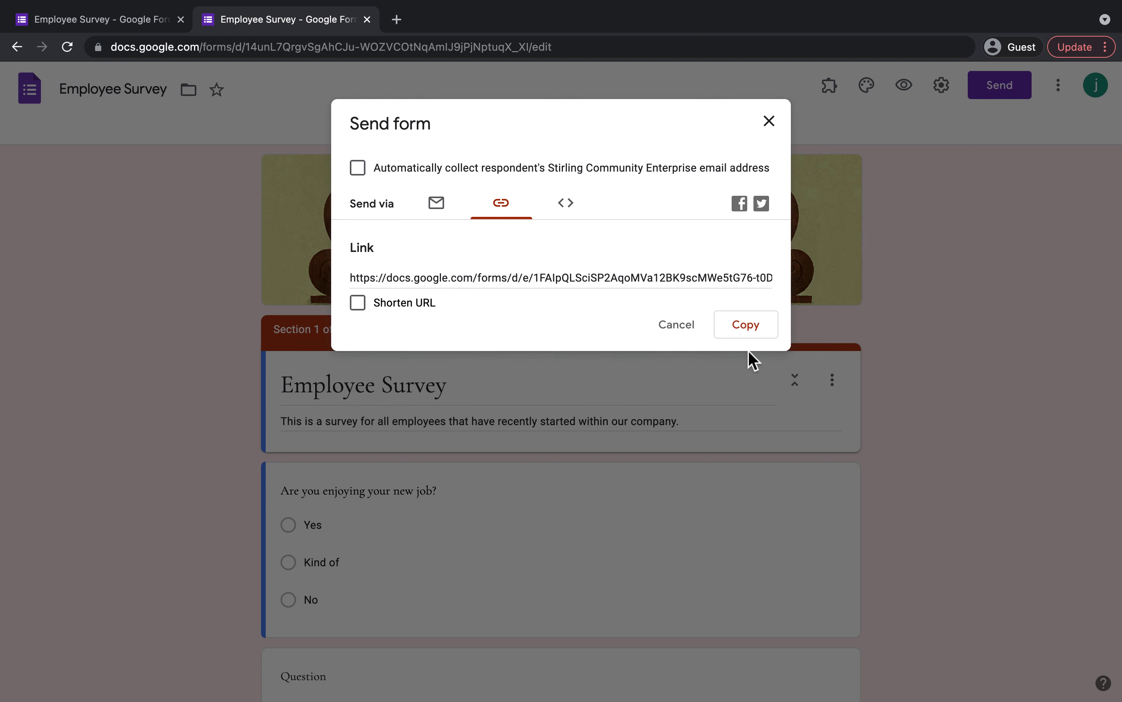
pyautogui.click(769, 121)
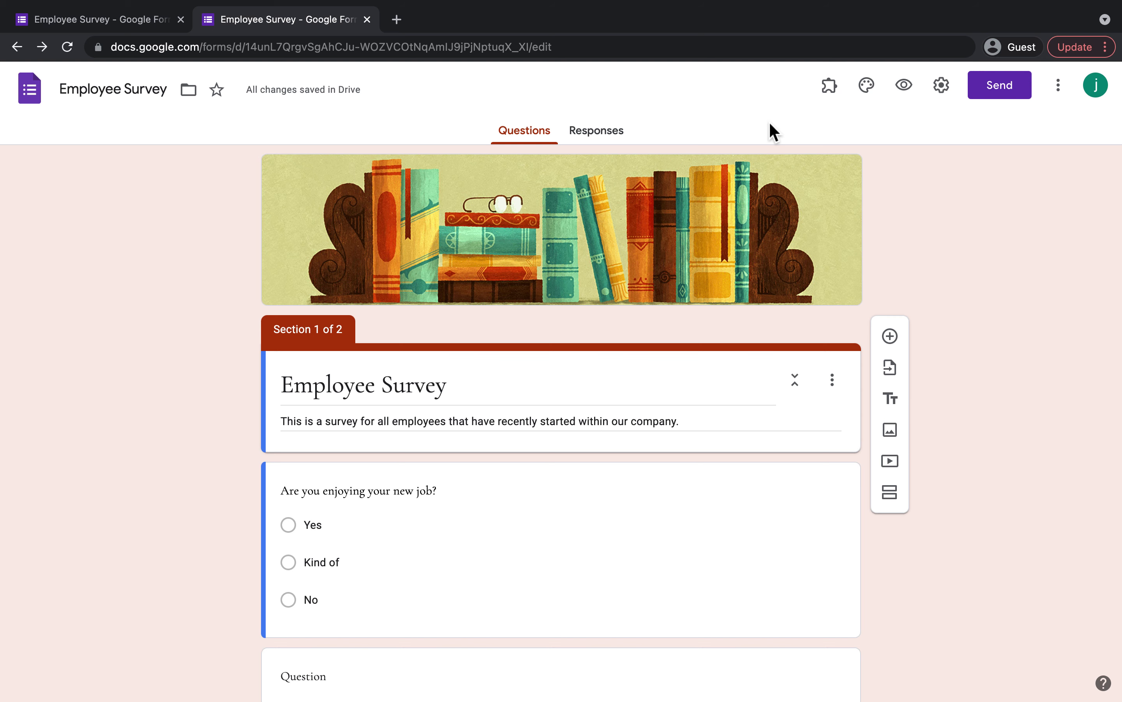
# Link the form's responses to a new spreadsheet named "Employee Survey (Responses)".
pyautogui.click(599, 132)
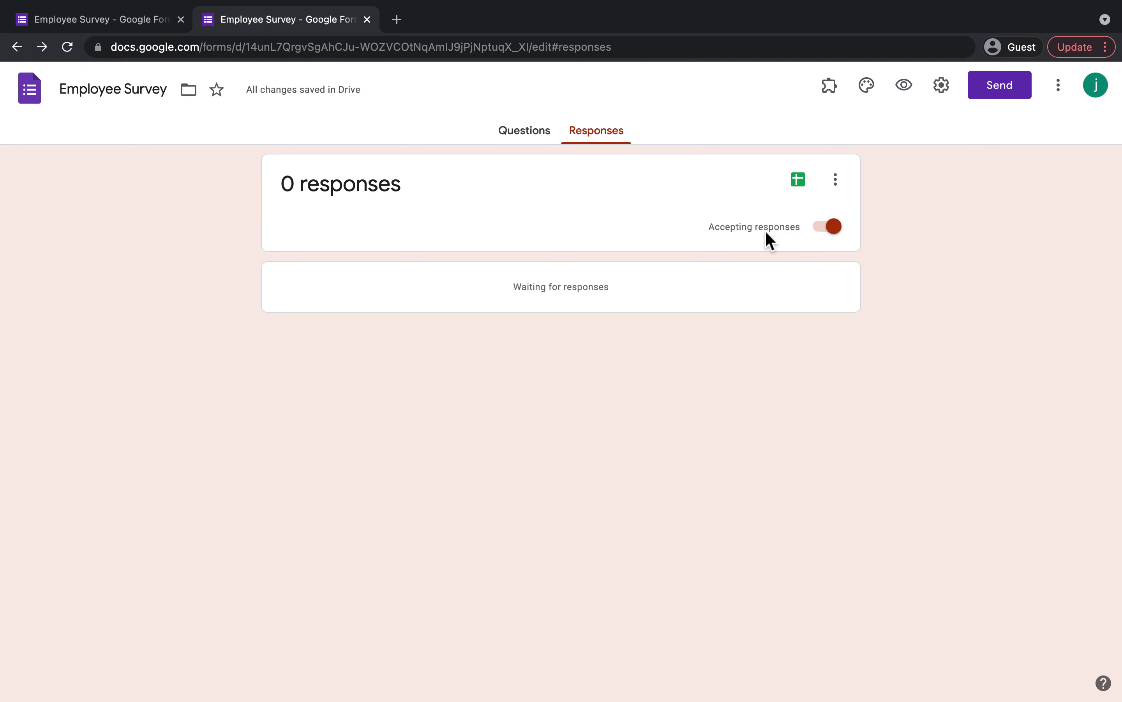
pyautogui.click(805, 184)
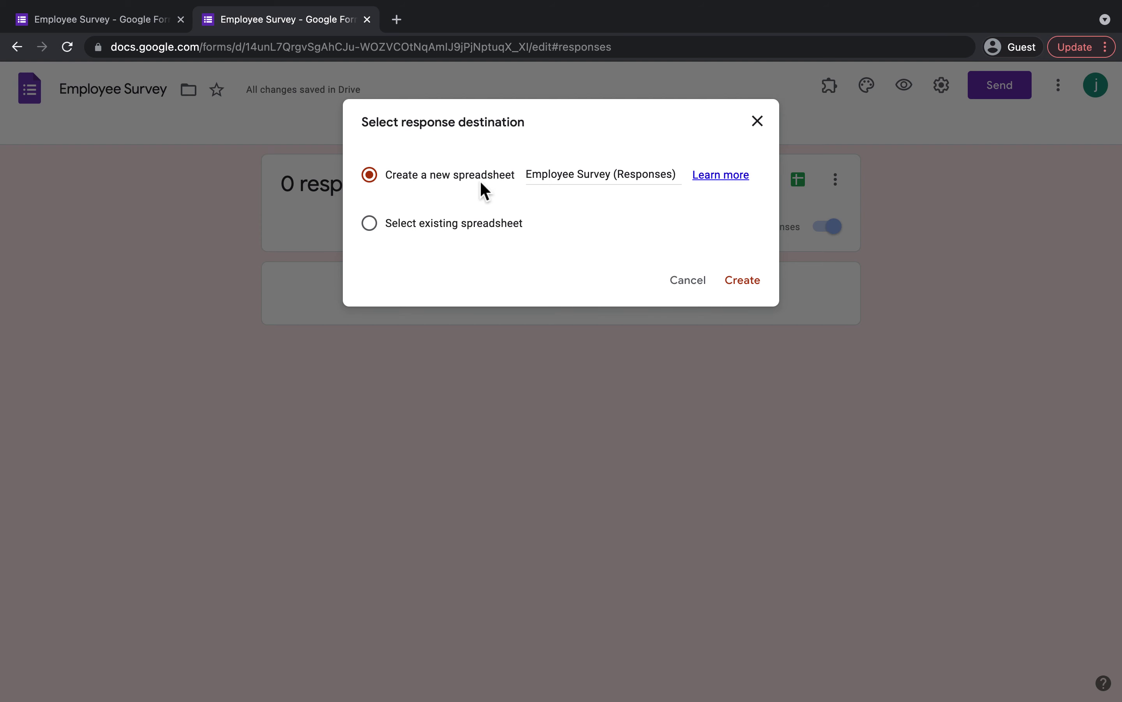
pyautogui.click(373, 232)
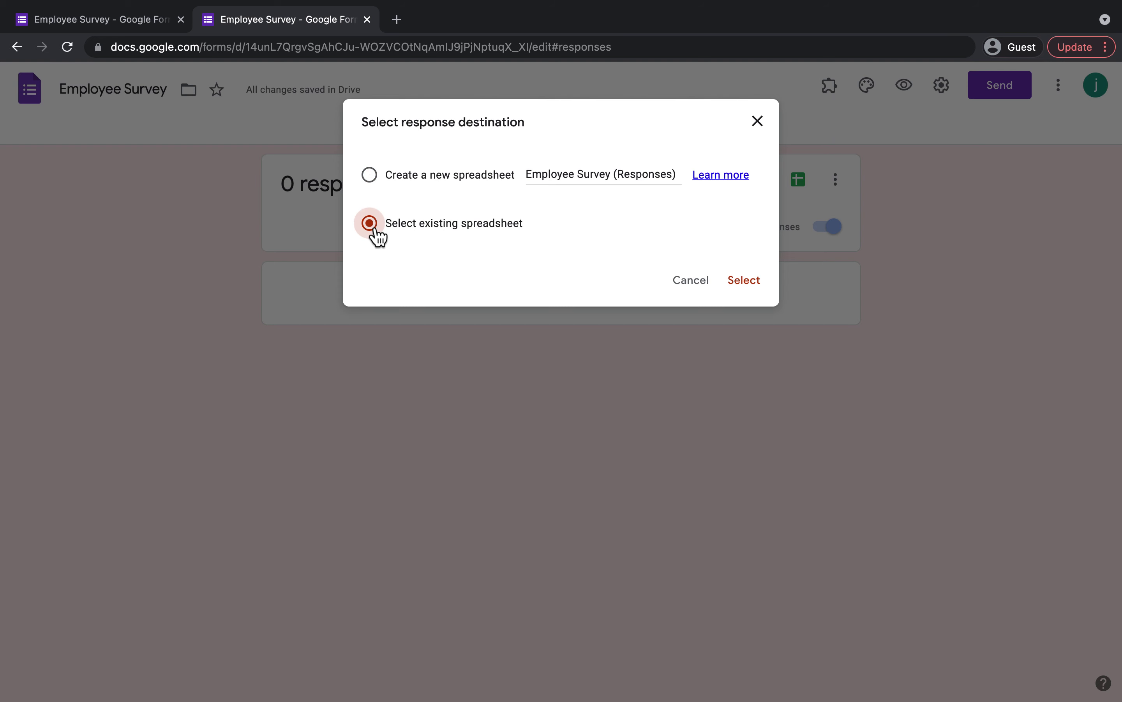
pyautogui.click(376, 185)
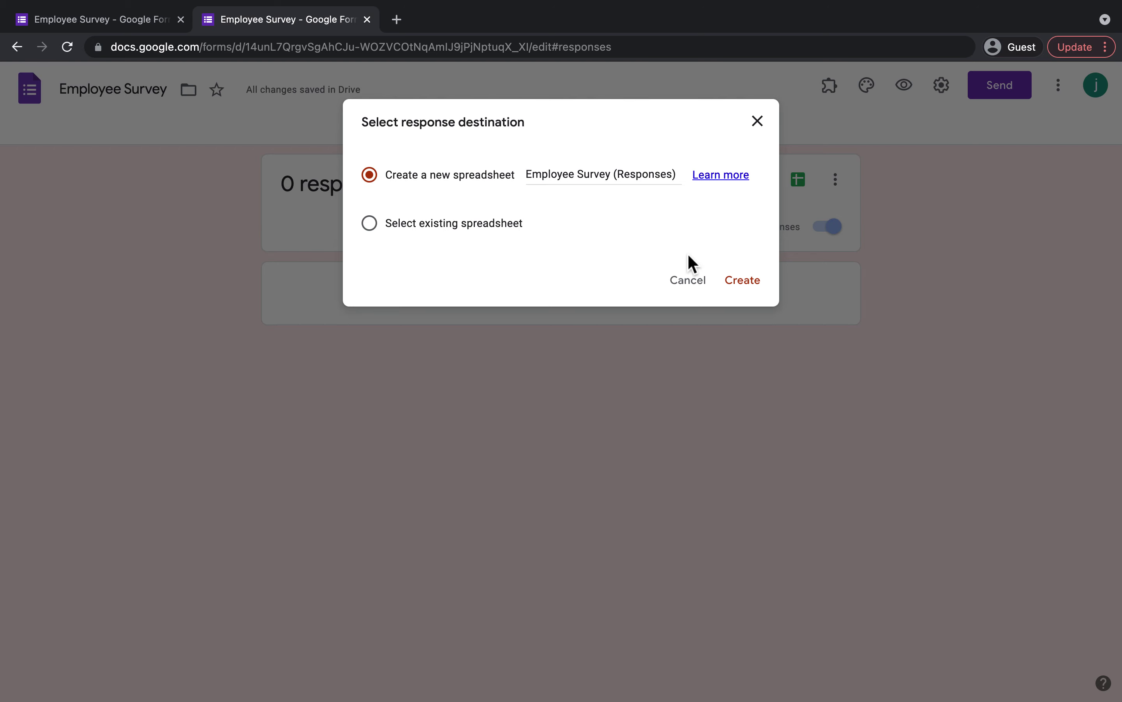
pyautogui.click(750, 290)
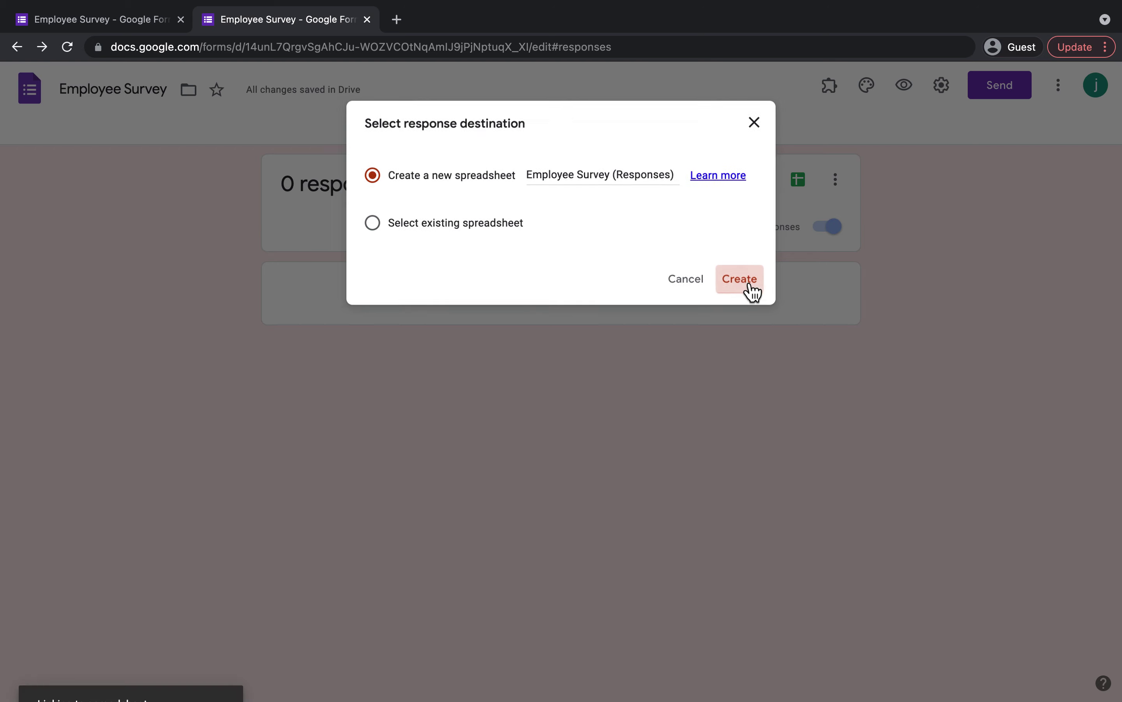